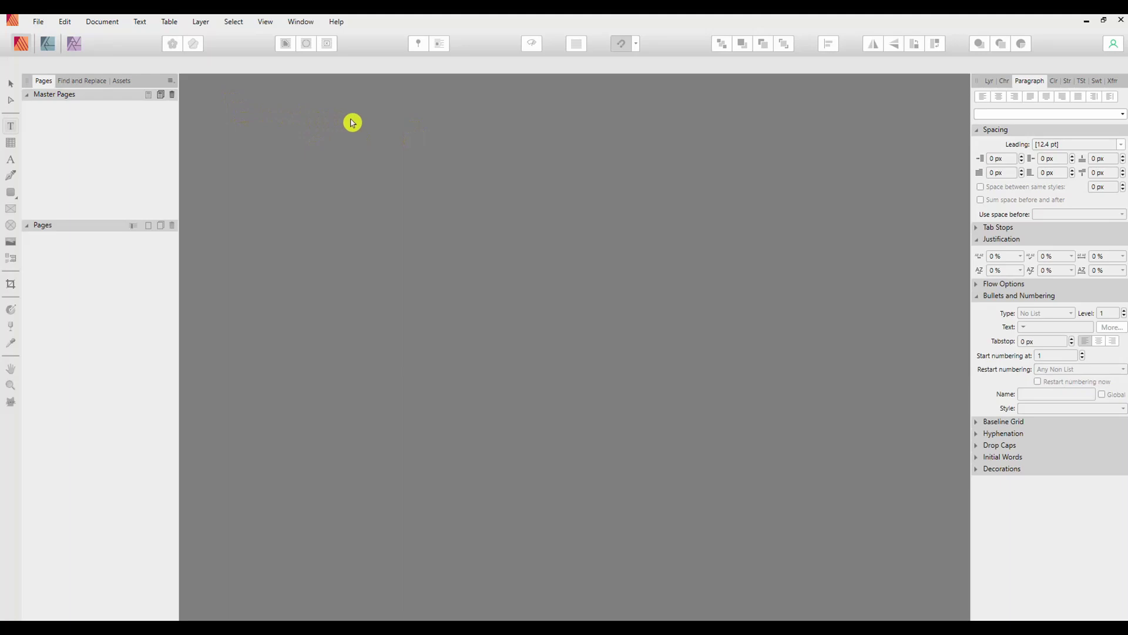
Create a new Letter portrait (8.5 × 11 in) document.
left_click(38, 22)
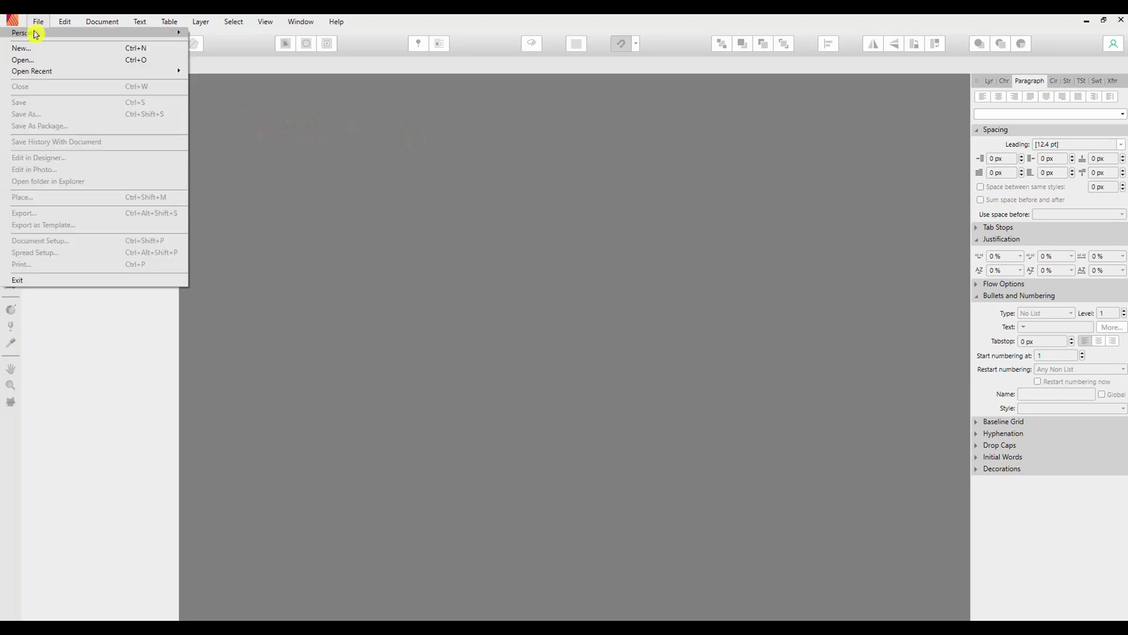
left_click(26, 52)
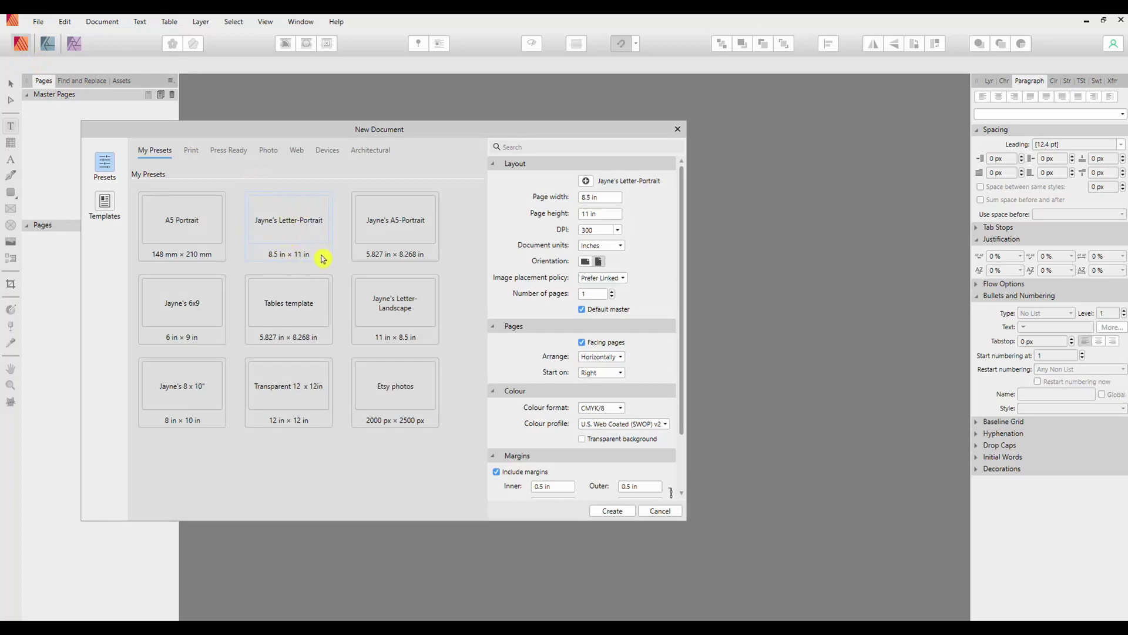
left_click(618, 510)
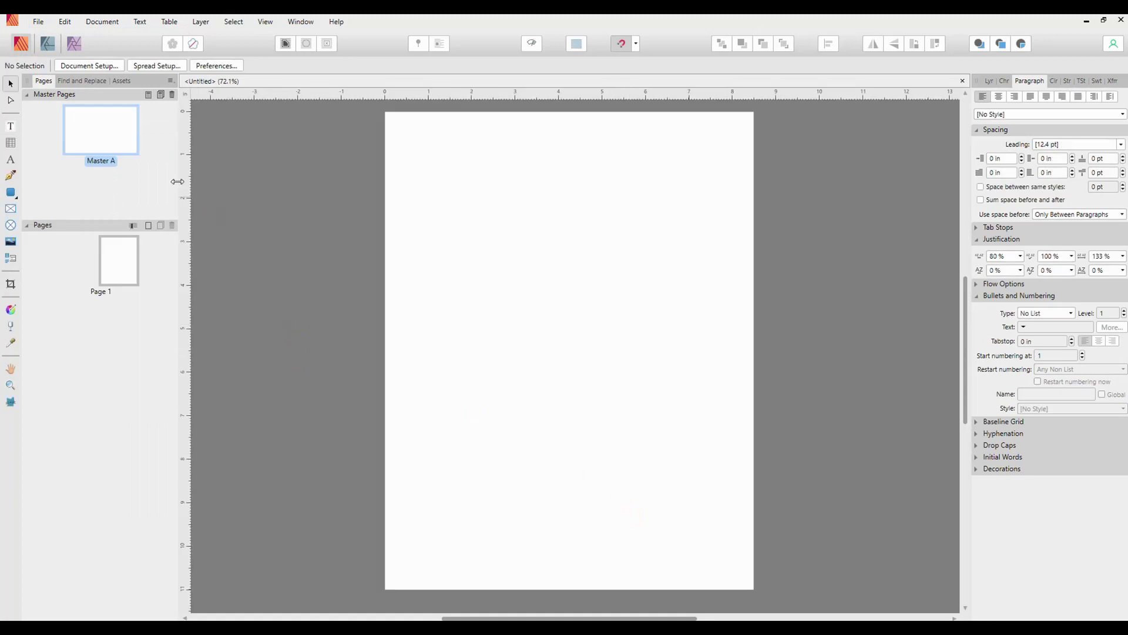
Turn off facing pages in Document Setup so the layout uses single pages.
left_click(36, 22)
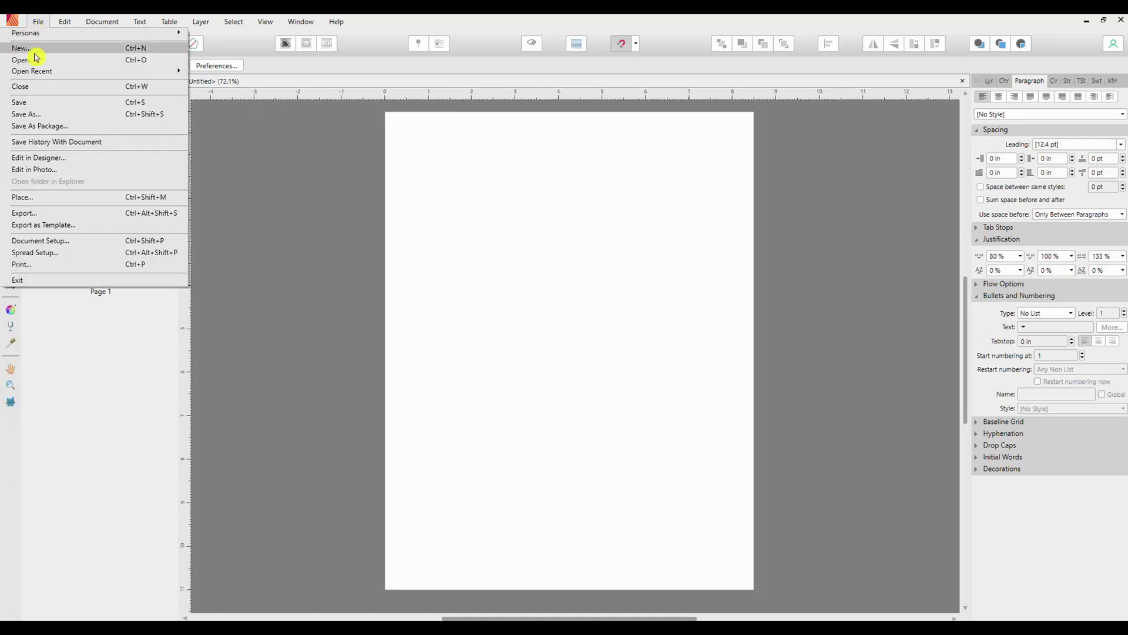
left_click(56, 243)
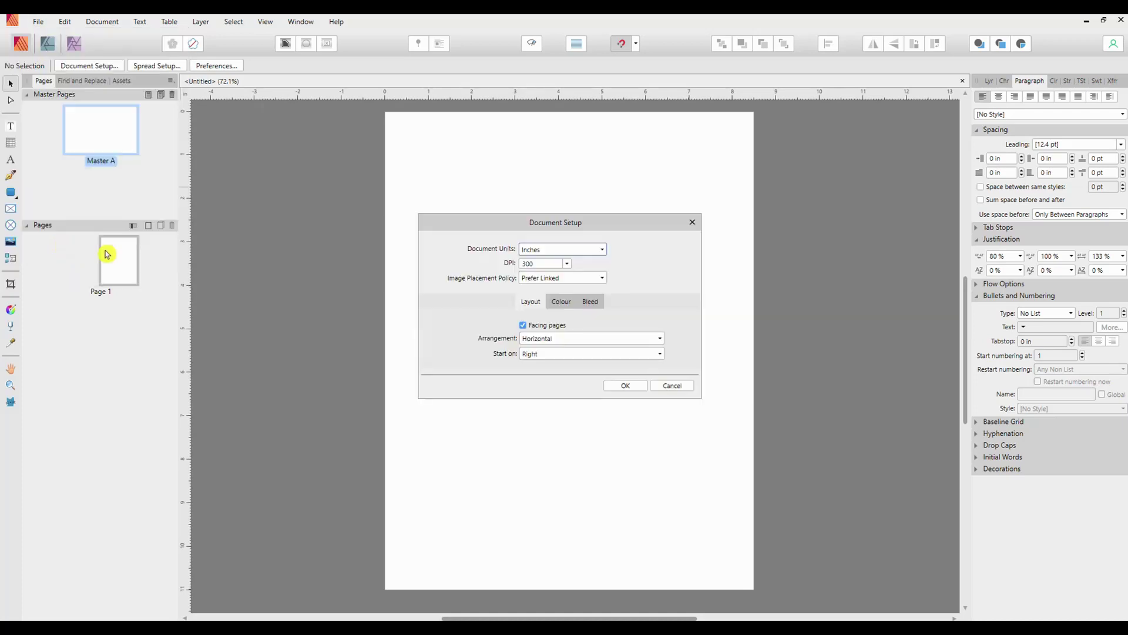
left_click(522, 325)
left_click(627, 385)
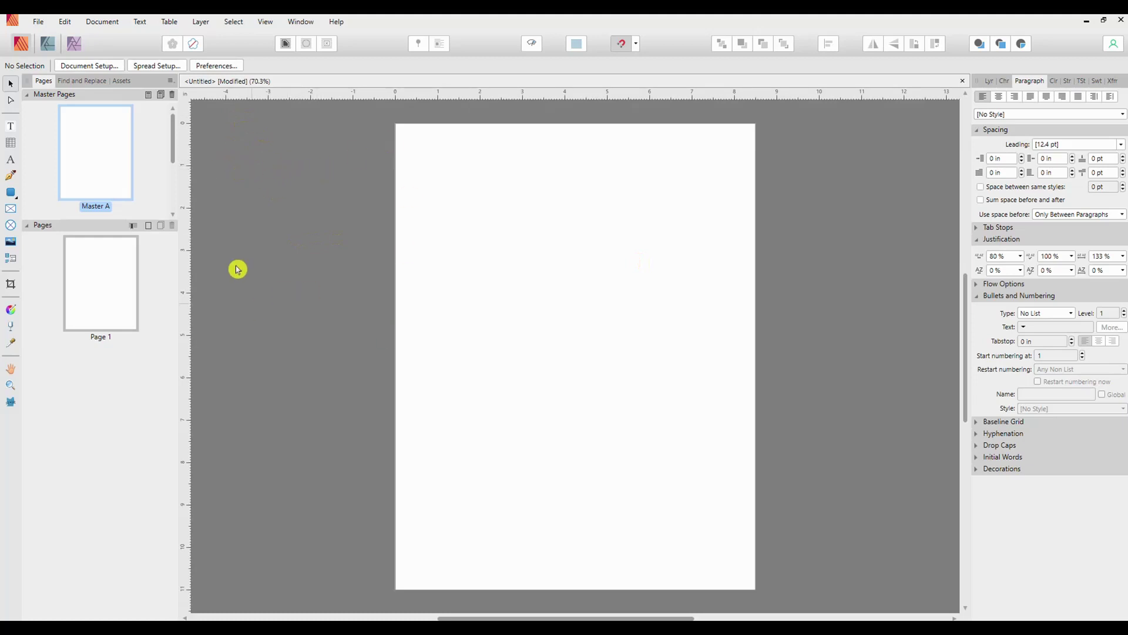
Apply Master A to Page 1 and bring the empty Data Merge window into view.
left_click(103, 26)
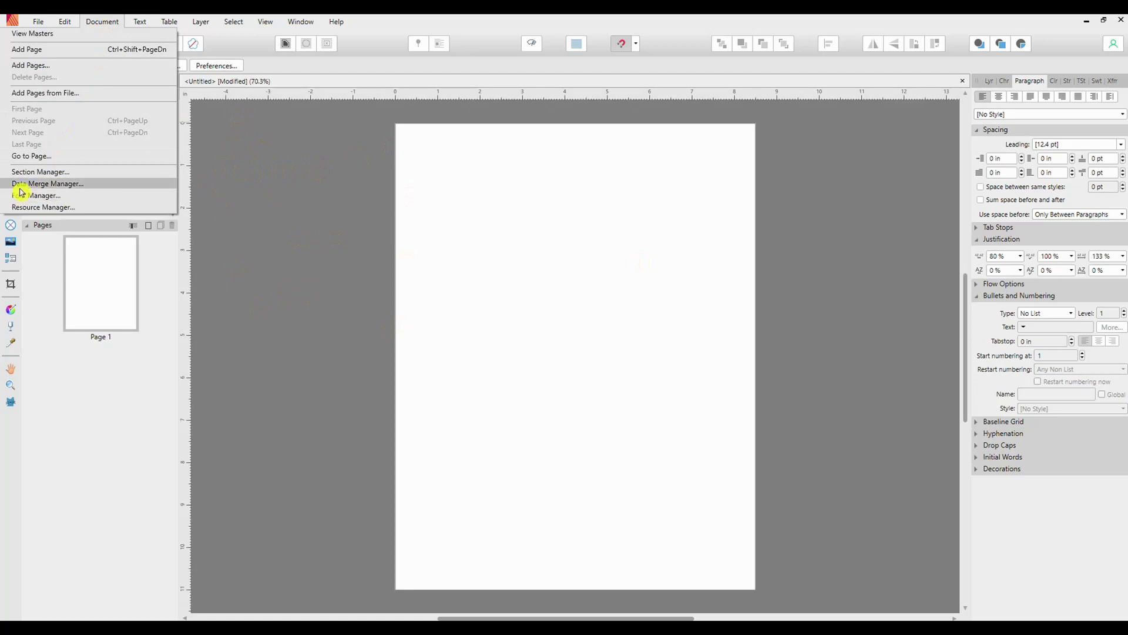
key("Escape")
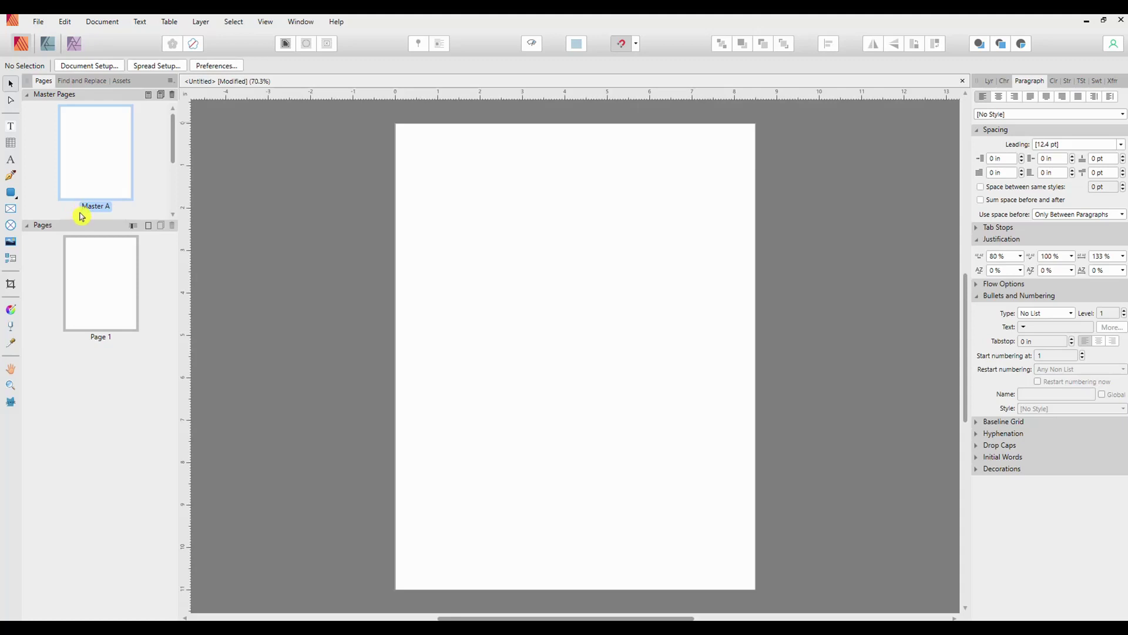
left_click_drag(81, 216, 88, 286)
left_click_drag(1127, 335, 219, 319)
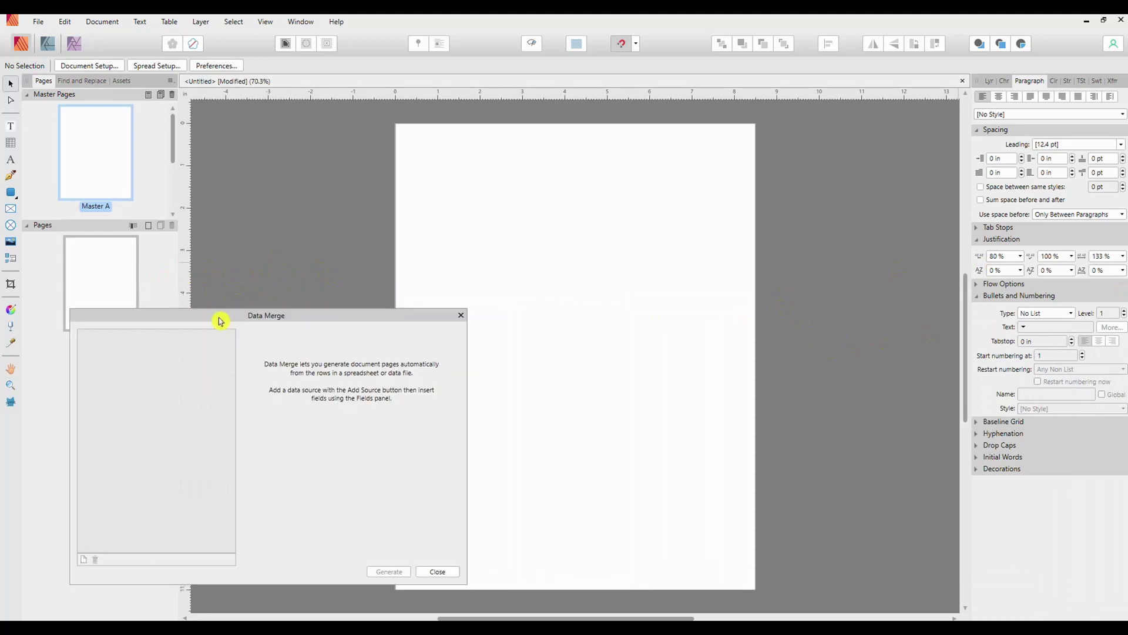
Add CreativeWritingPrompts.xlsx as the merge source, loading Sheet1 with 1 field and 1184 records.
left_click(82, 565)
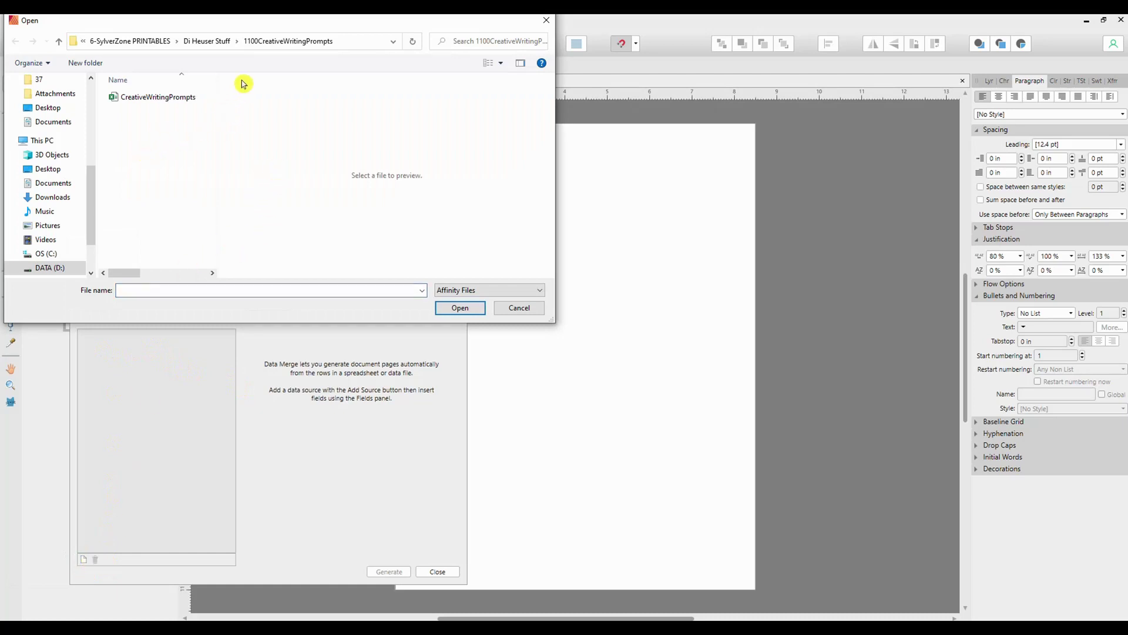
left_click(141, 105)
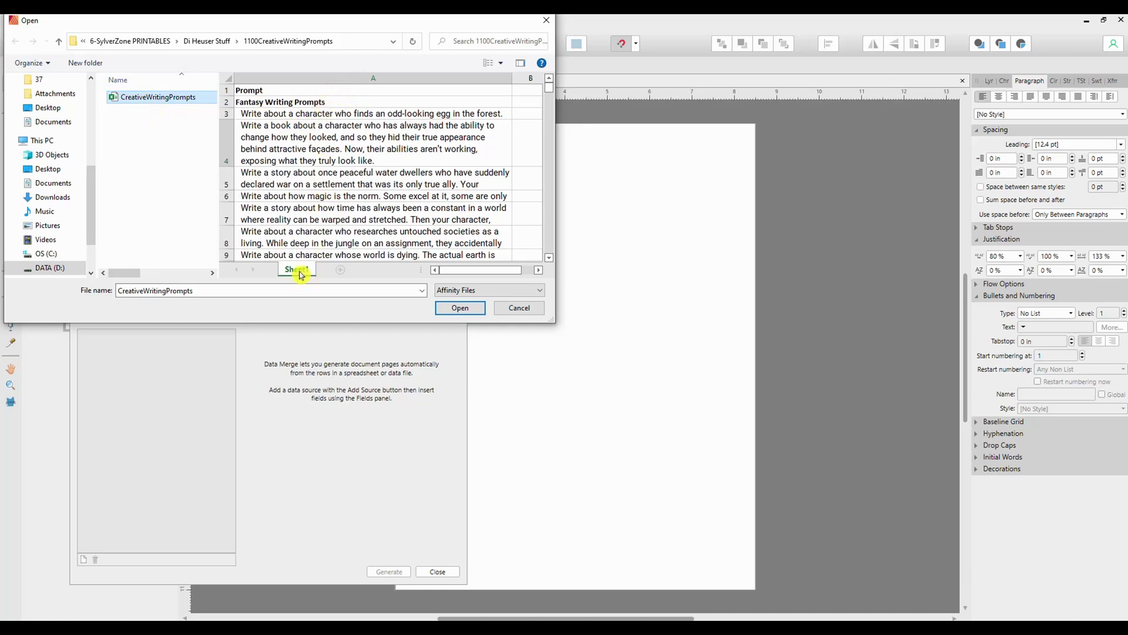
key("Return")
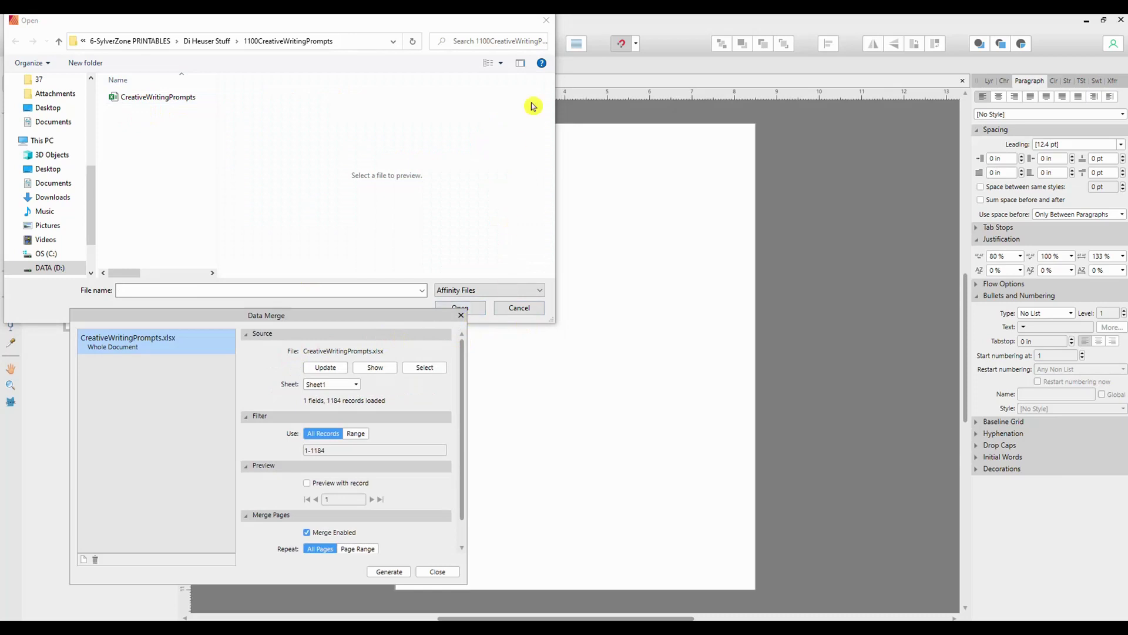
left_click(519, 307)
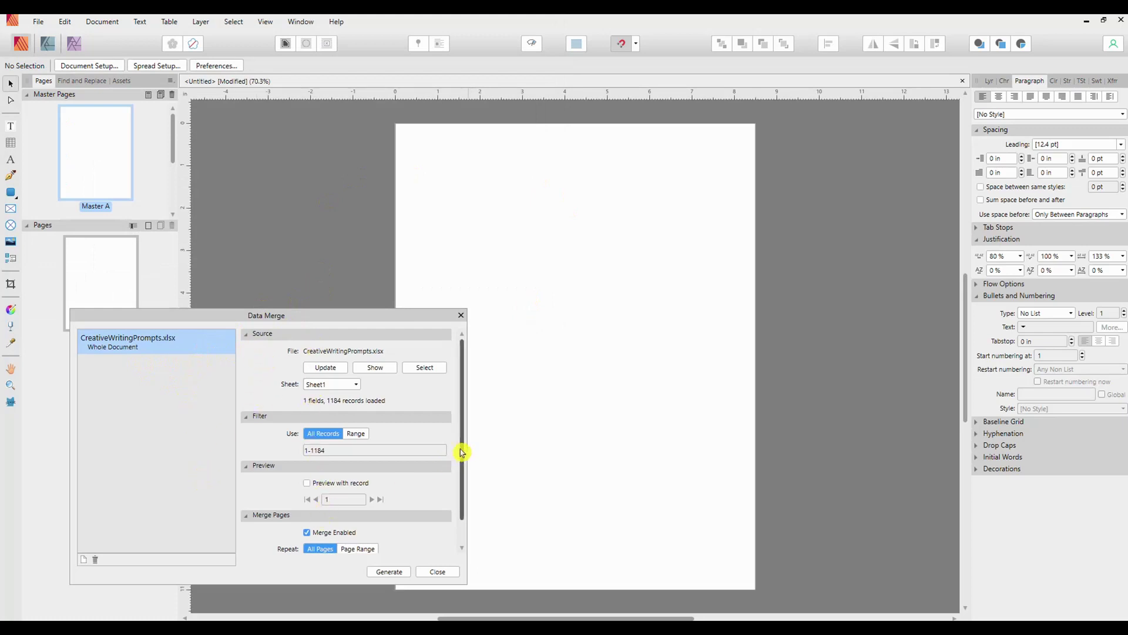
scroll(460, 455, "down", 2)
scroll(462, 496, "up", 2)
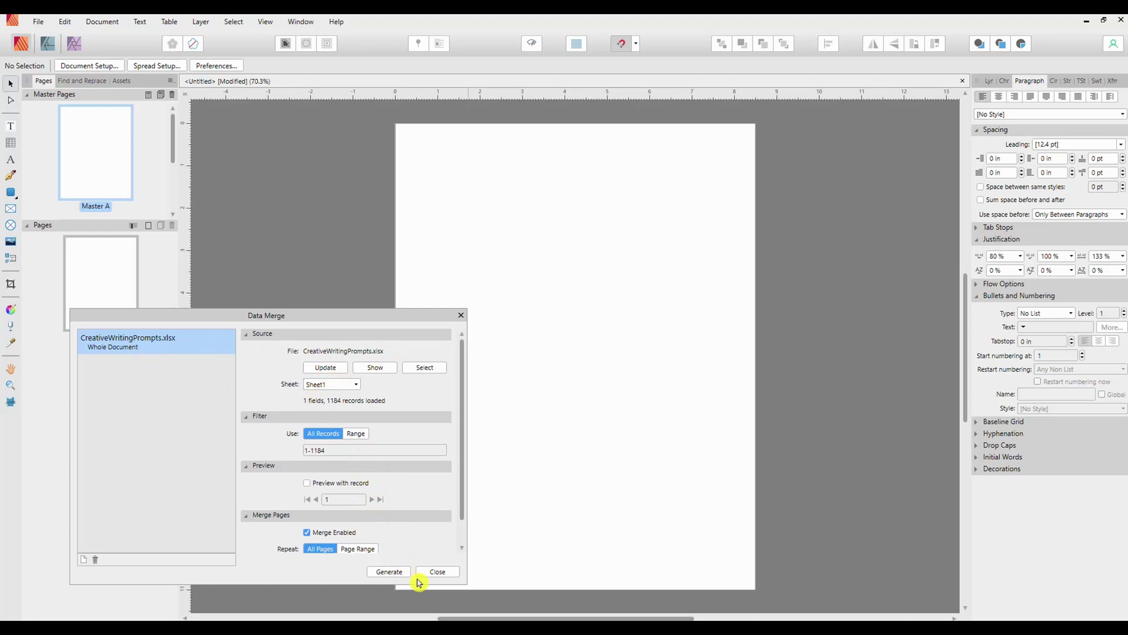
In Excel, rename Sheet1 to 'Creative Writing', save the workbook, and return to Publisher.
key("alt+Tab")
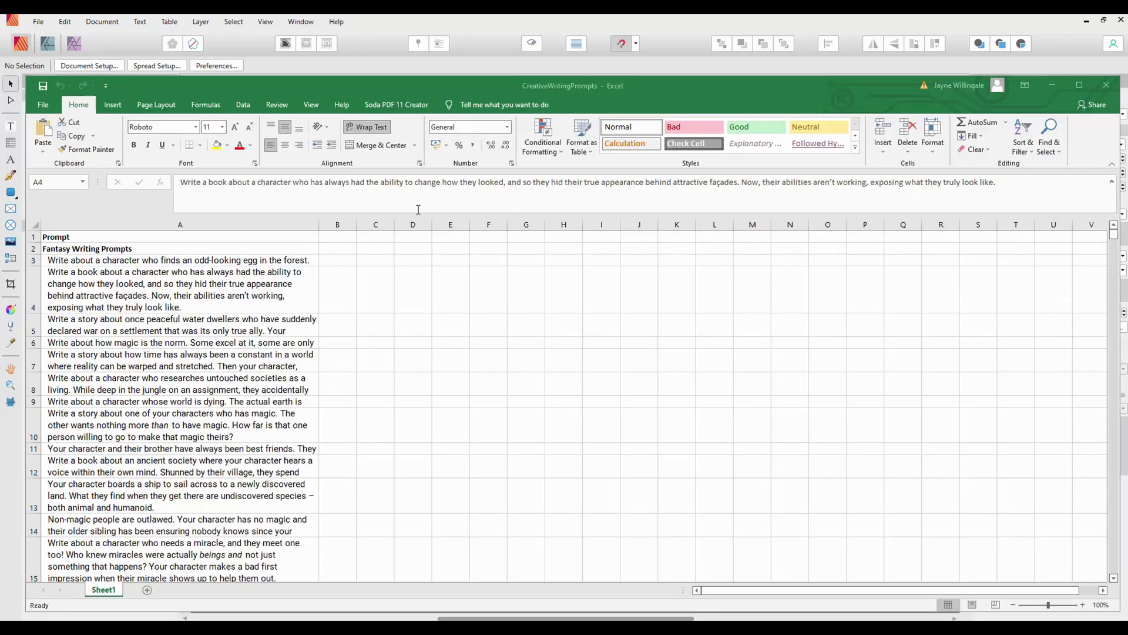
double_click(105, 590)
type("Creative Writing")
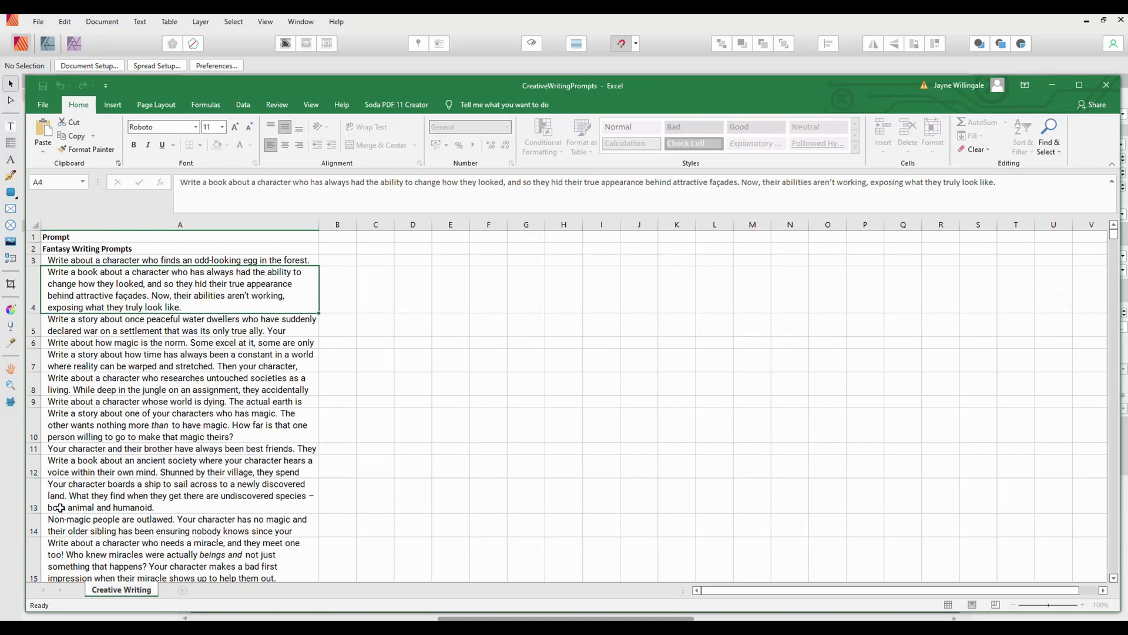
left_click(41, 109)
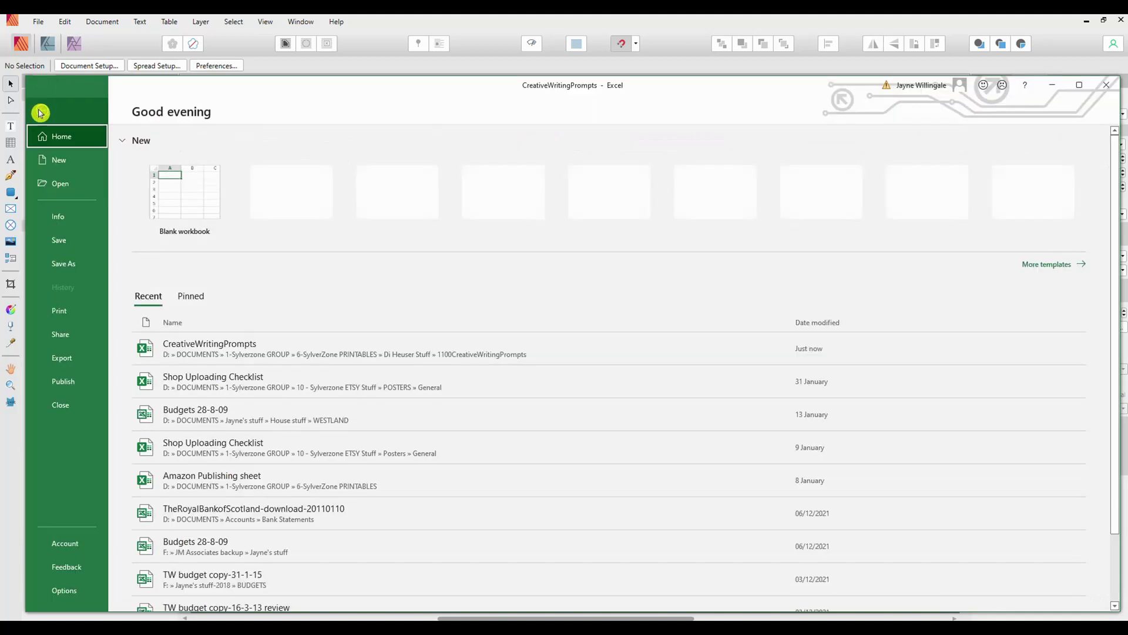
left_click(58, 239)
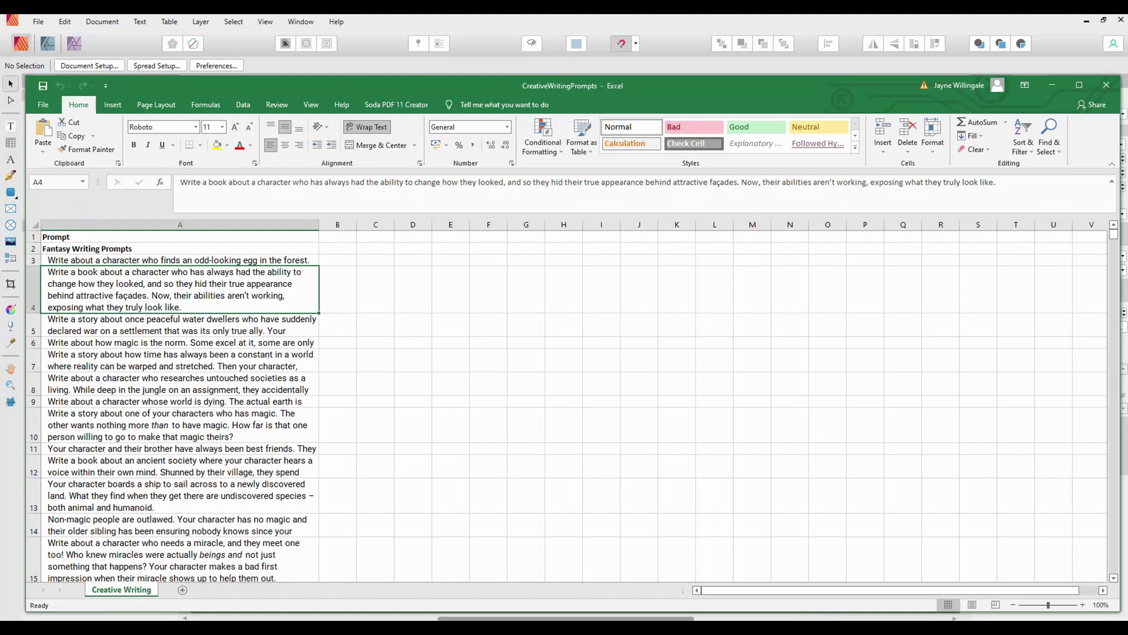
key("alt+Tab")
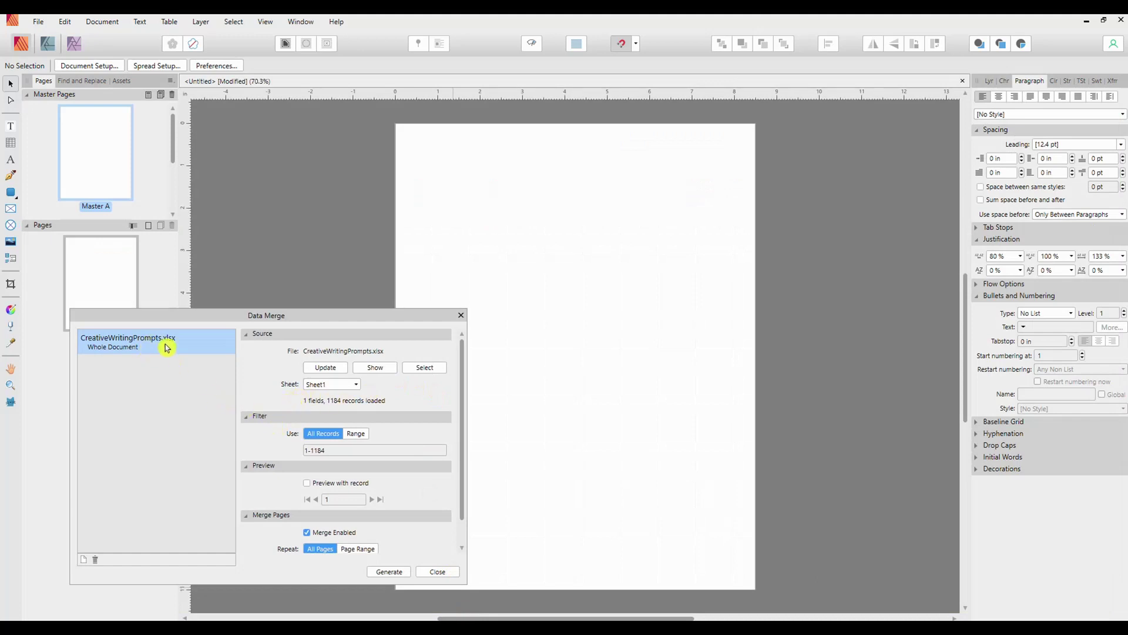
Switch the merge source to the Creative Writing sheet and enable Preview with record.
left_click(345, 382)
left_click(339, 368)
left_click(359, 386)
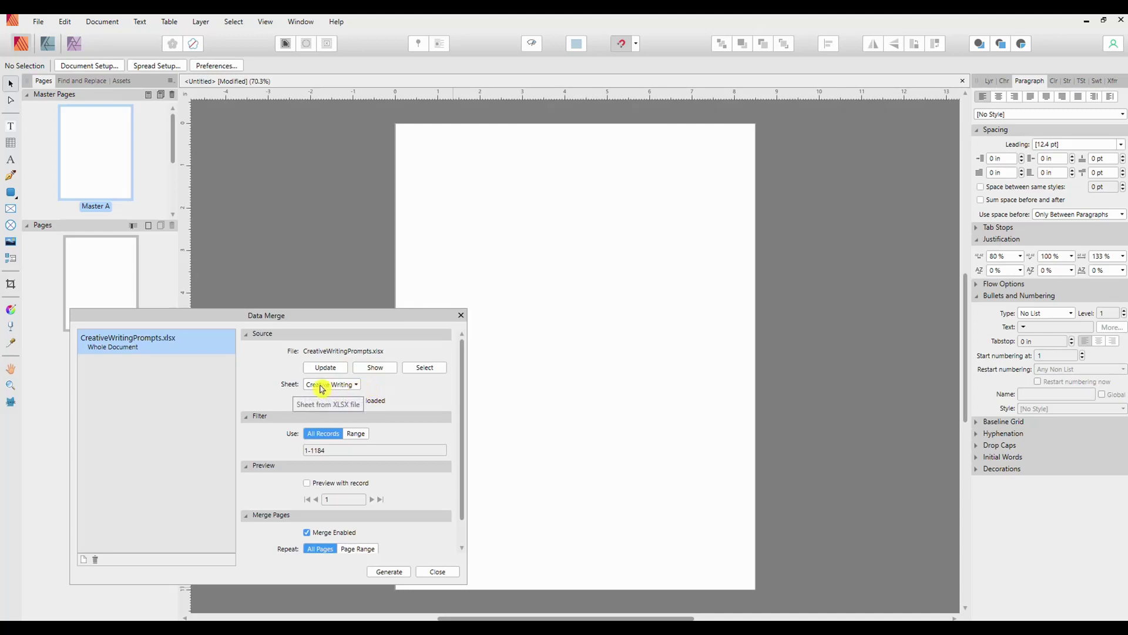
left_click(390, 387)
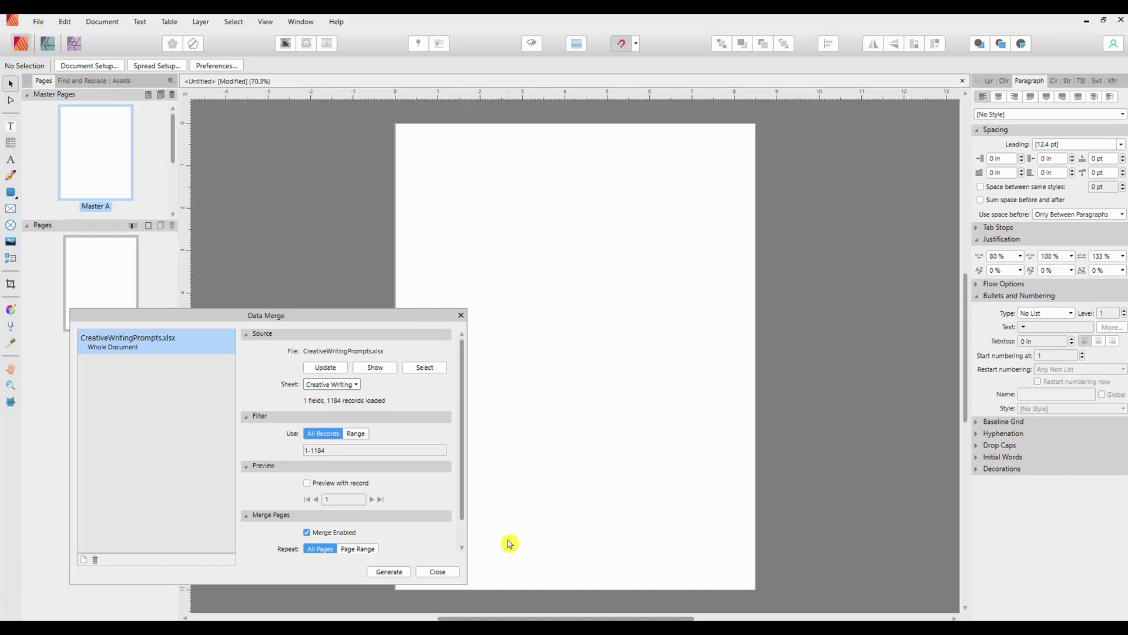
left_click(307, 483)
scroll(346, 470, "down", 1)
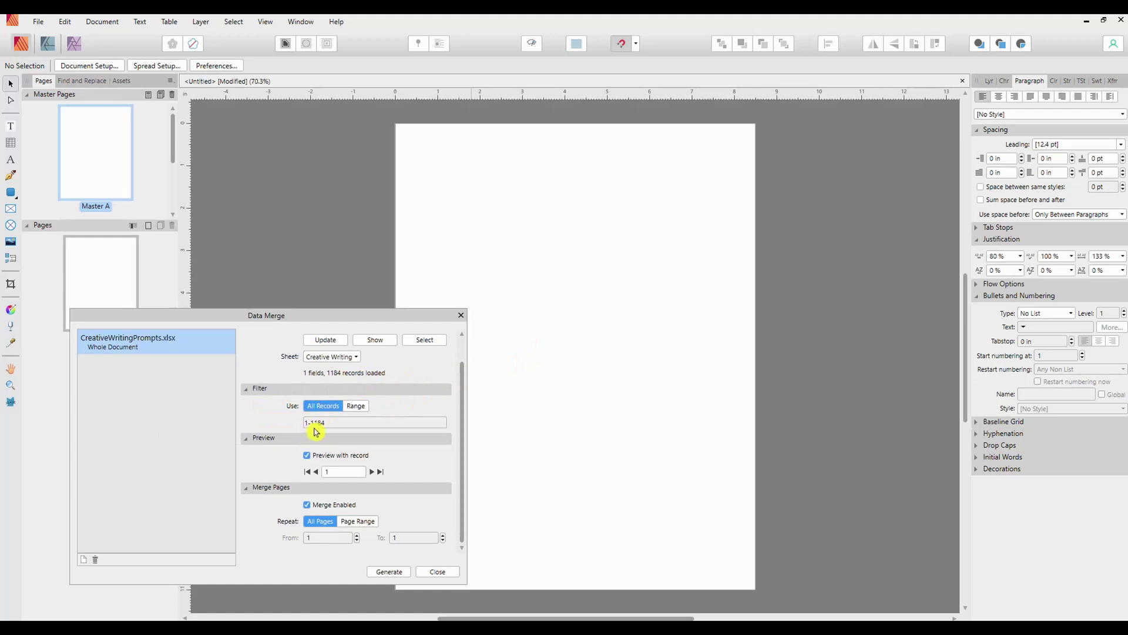
Filter the merge to use the record range 1-30.
left_click(363, 410)
left_click(322, 423)
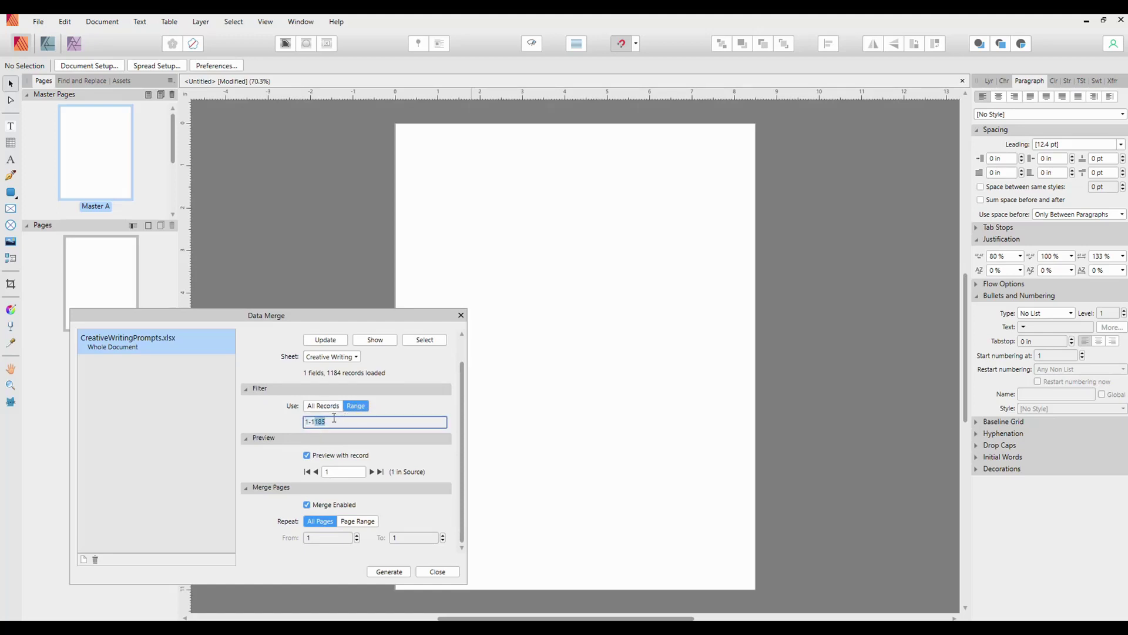
type("100")
left_click(285, 467)
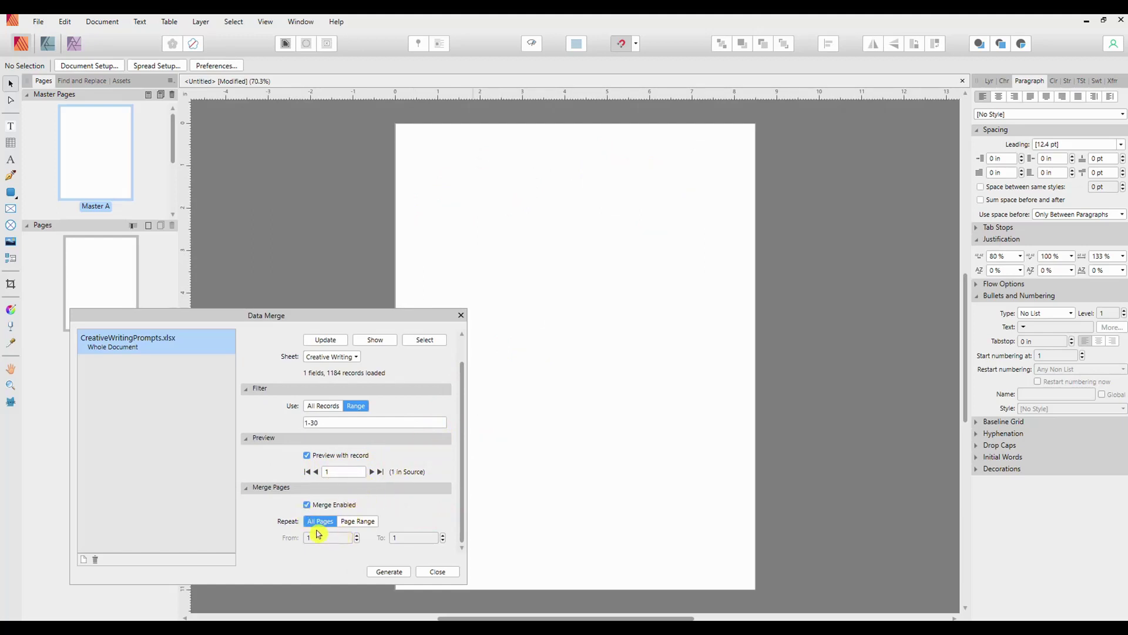
Repeat the page range from page 1 to 30, then close the Data Merge window.
left_click(353, 523)
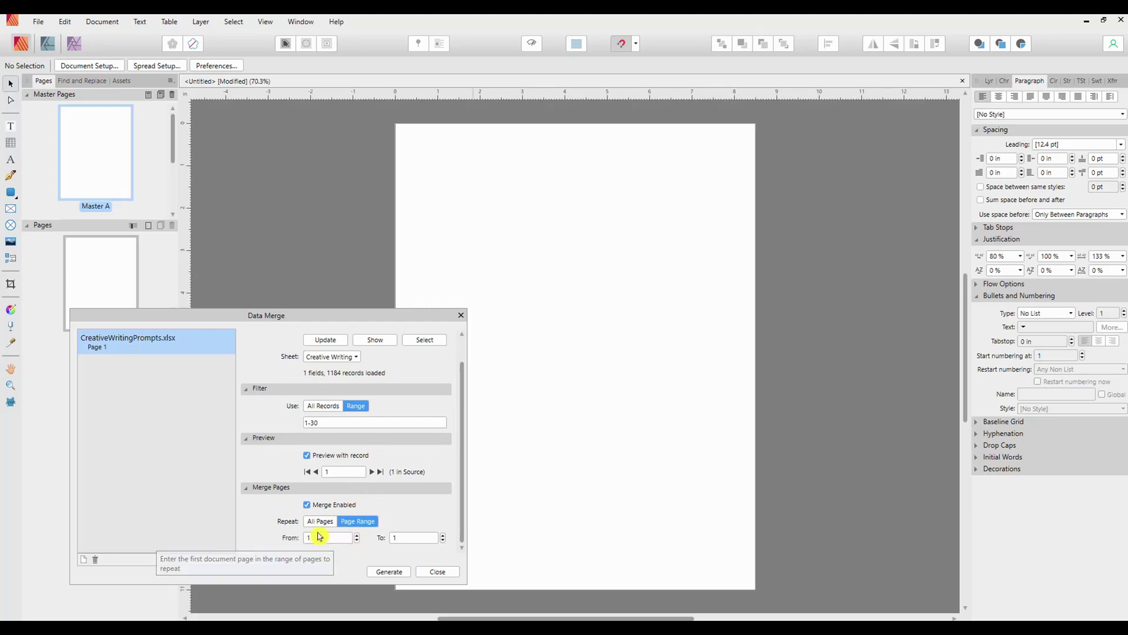
left_click(406, 536)
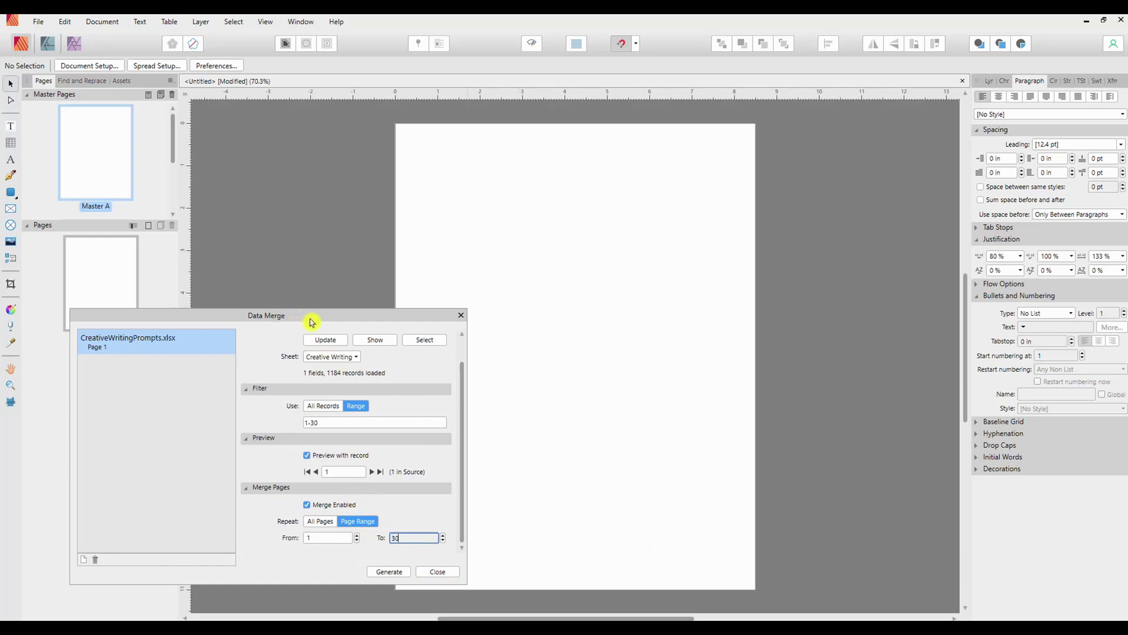
left_click_drag(311, 322, 957, 325)
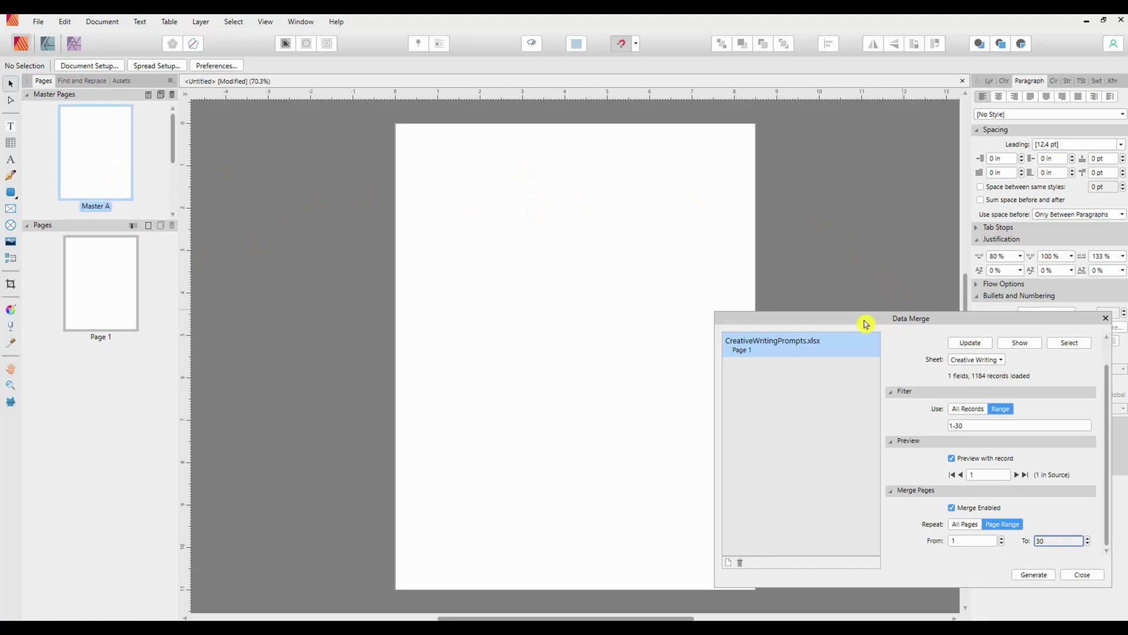
left_click(1082, 574)
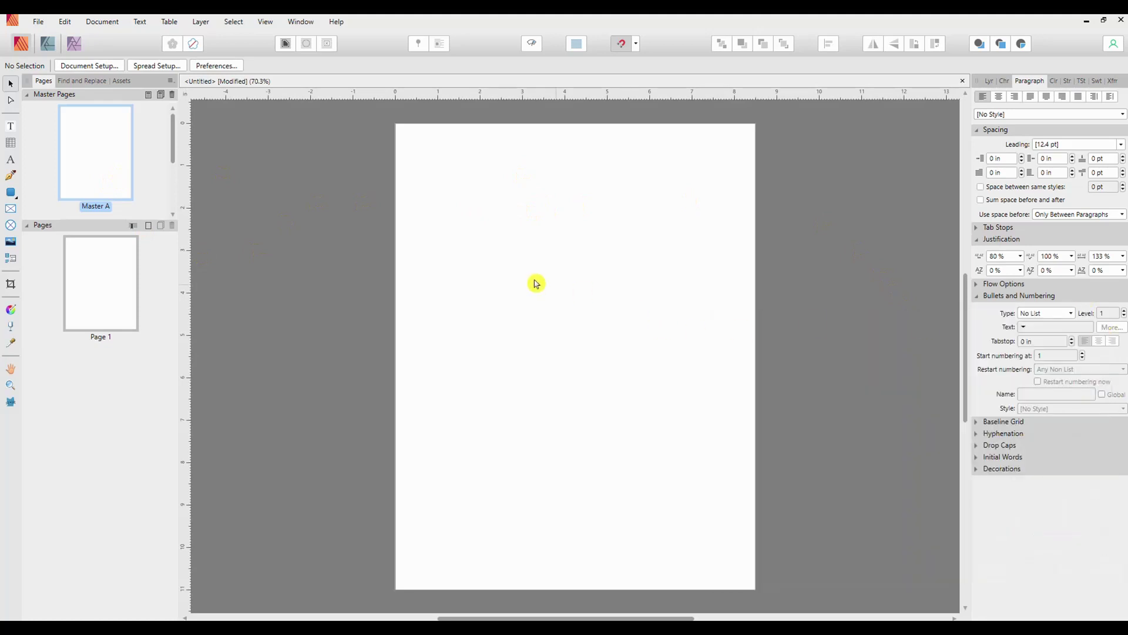
On Master A, draw a one-column, 20-row table 6.75 in wide and open its Table settings.
double_click(96, 159)
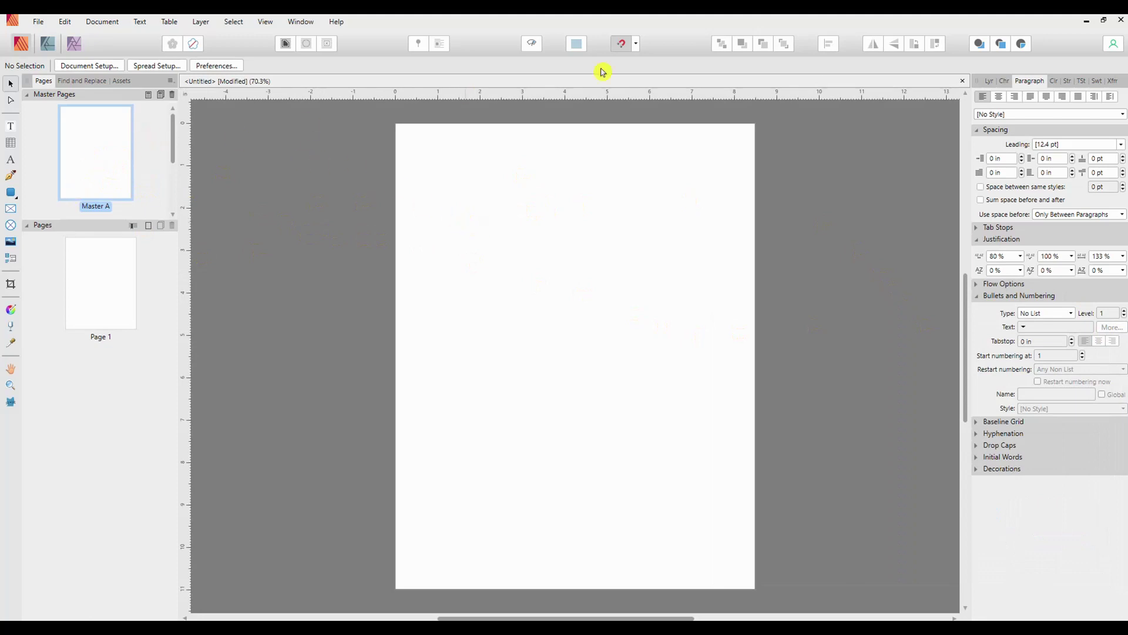
left_click(11, 142)
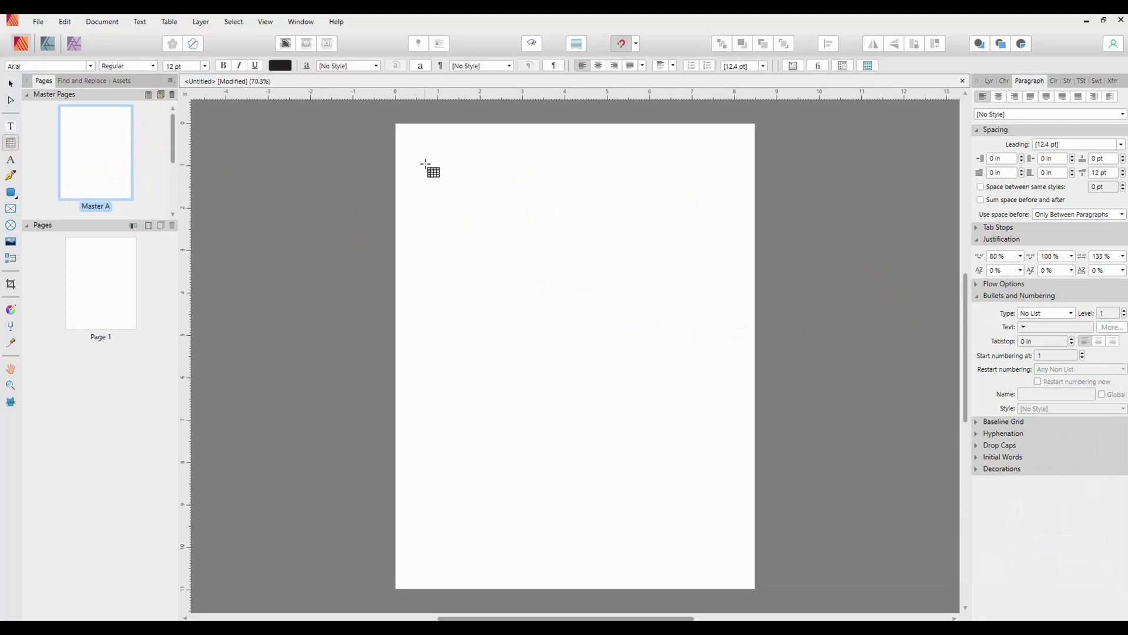
left_click_drag(432, 223, 488, 547)
left_click_drag(492, 384, 719, 371)
left_click(597, 218)
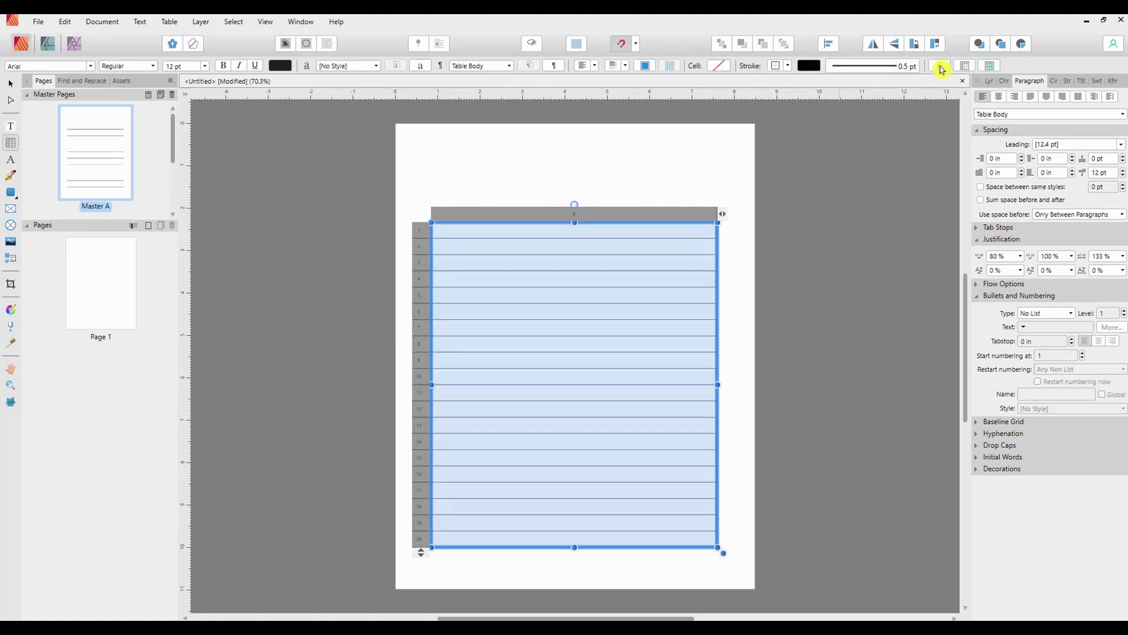
left_click(965, 65)
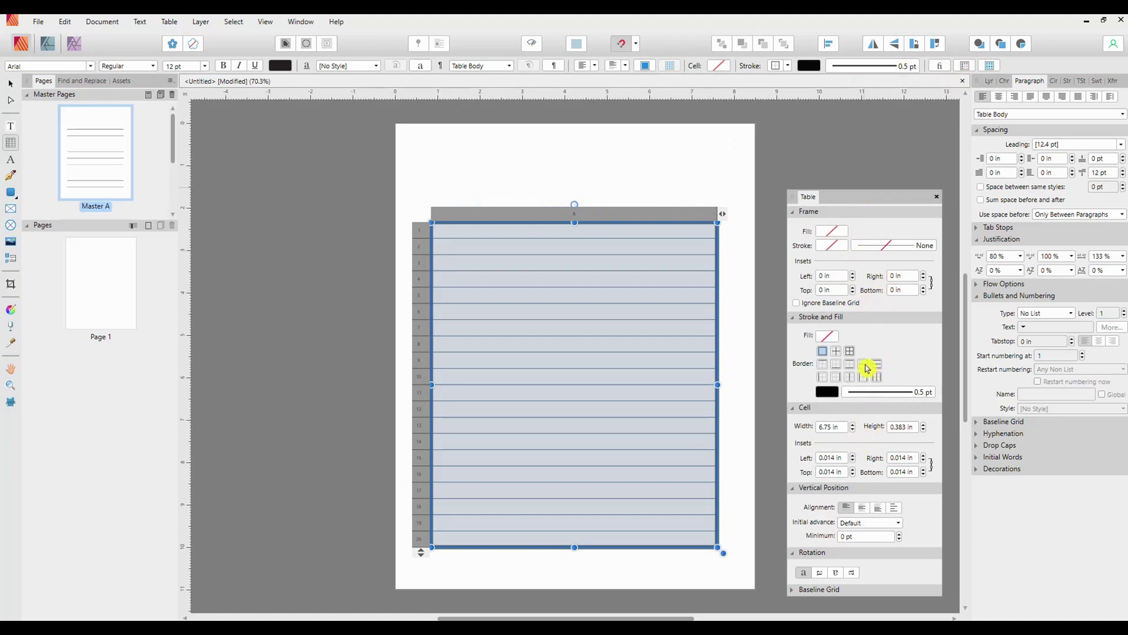
Give the table horizontal-only row borders coloured Black 75%.
left_click(828, 393)
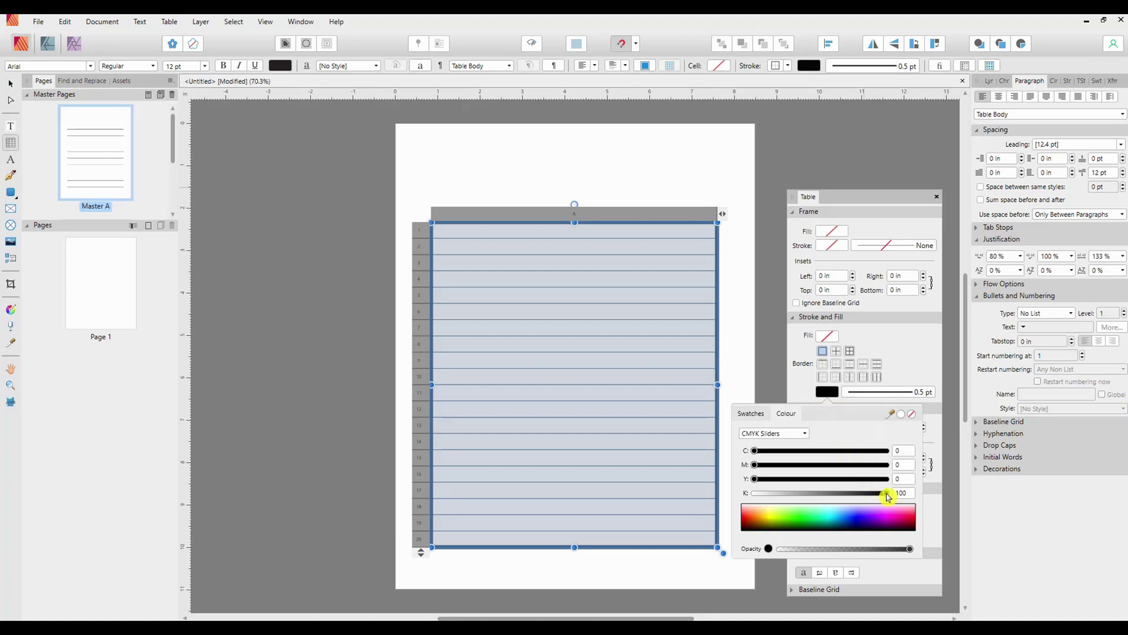
left_click_drag(886, 494, 801, 495)
left_click(910, 417)
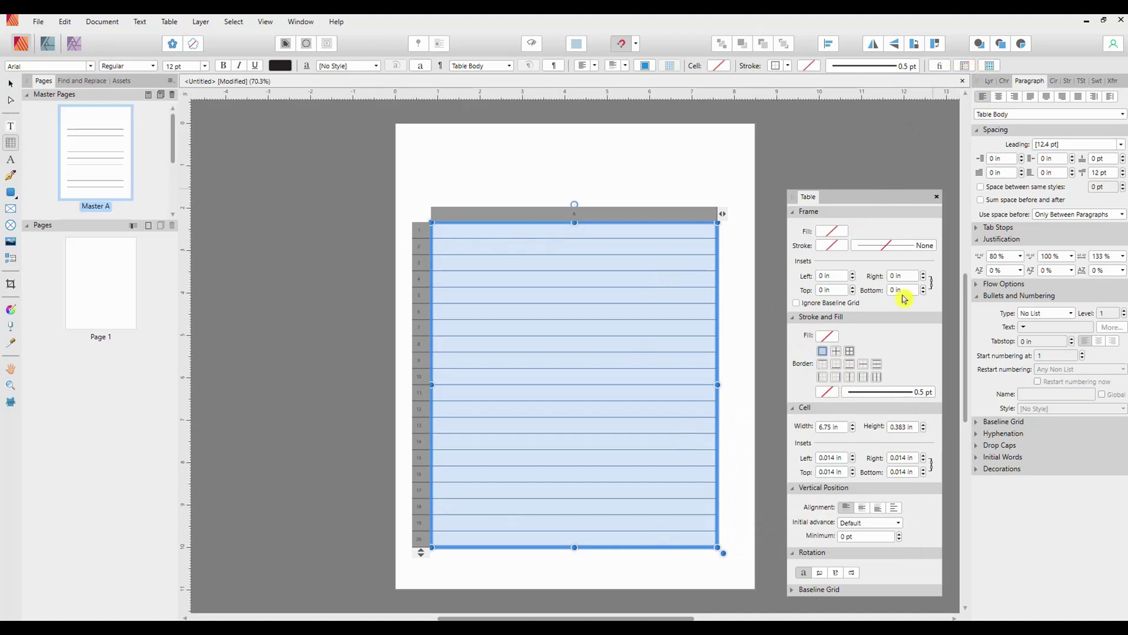
left_click(870, 381)
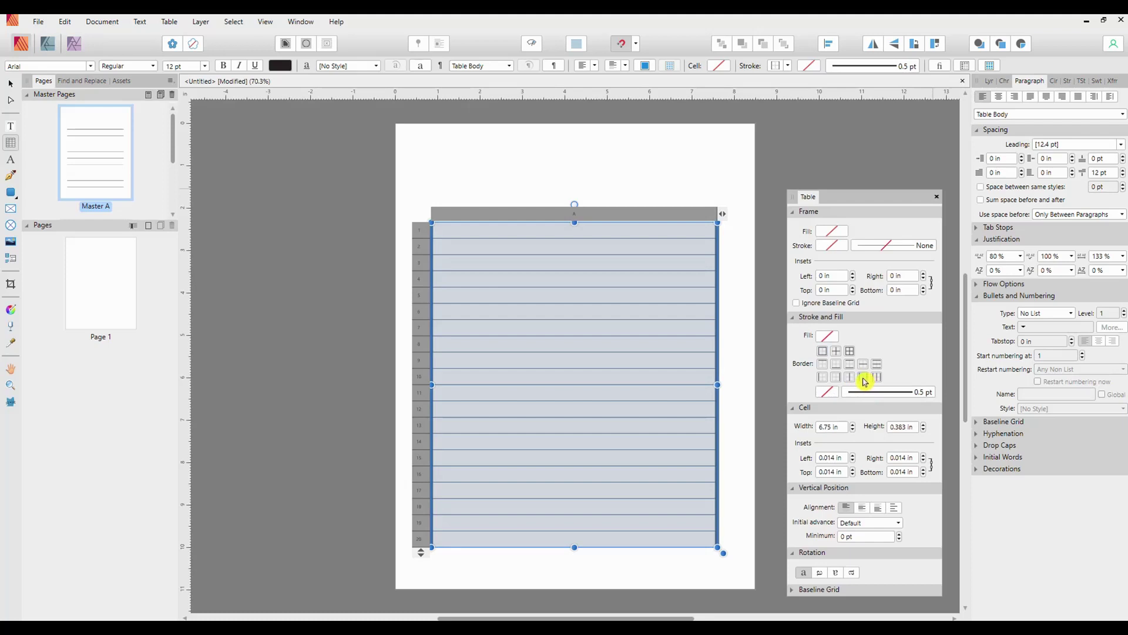
left_click(826, 394)
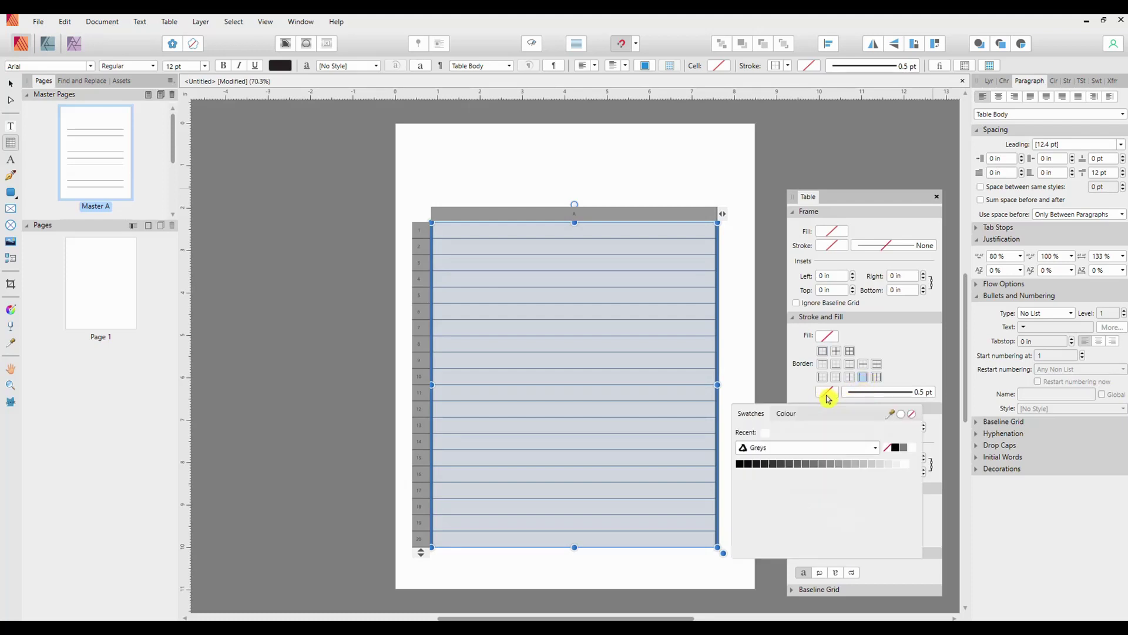
left_click(828, 396)
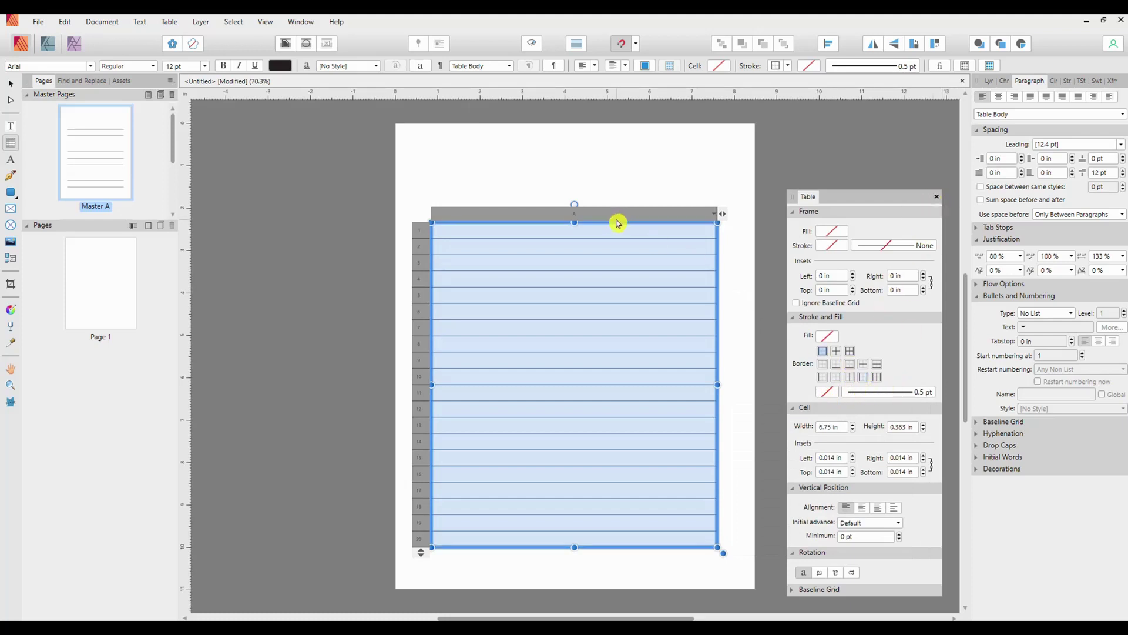
left_click(875, 367)
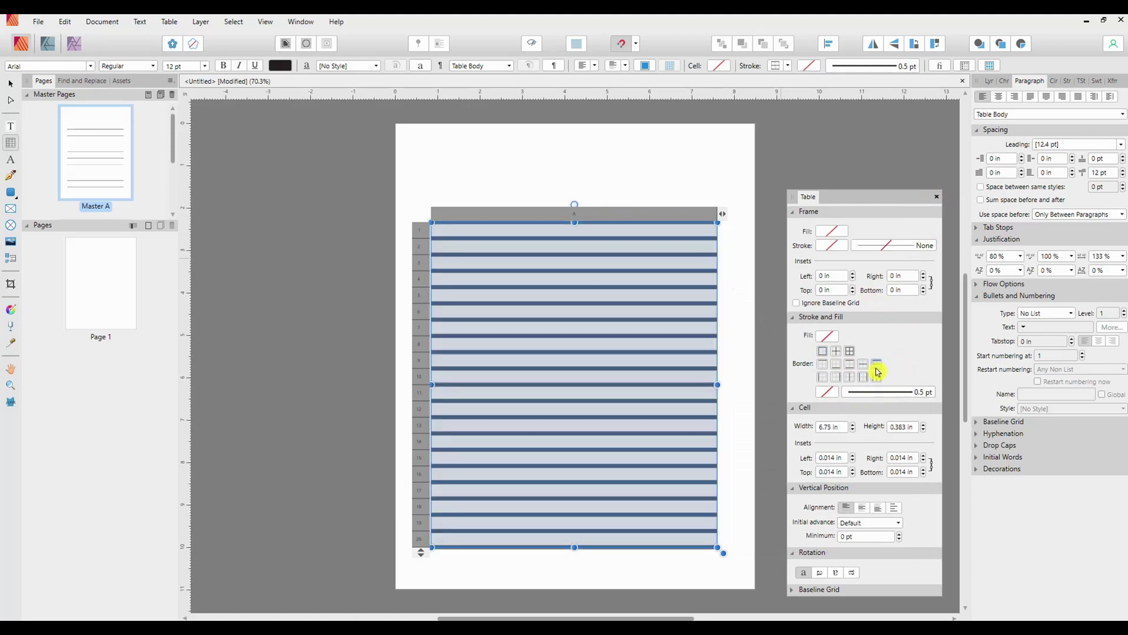
left_click(827, 391)
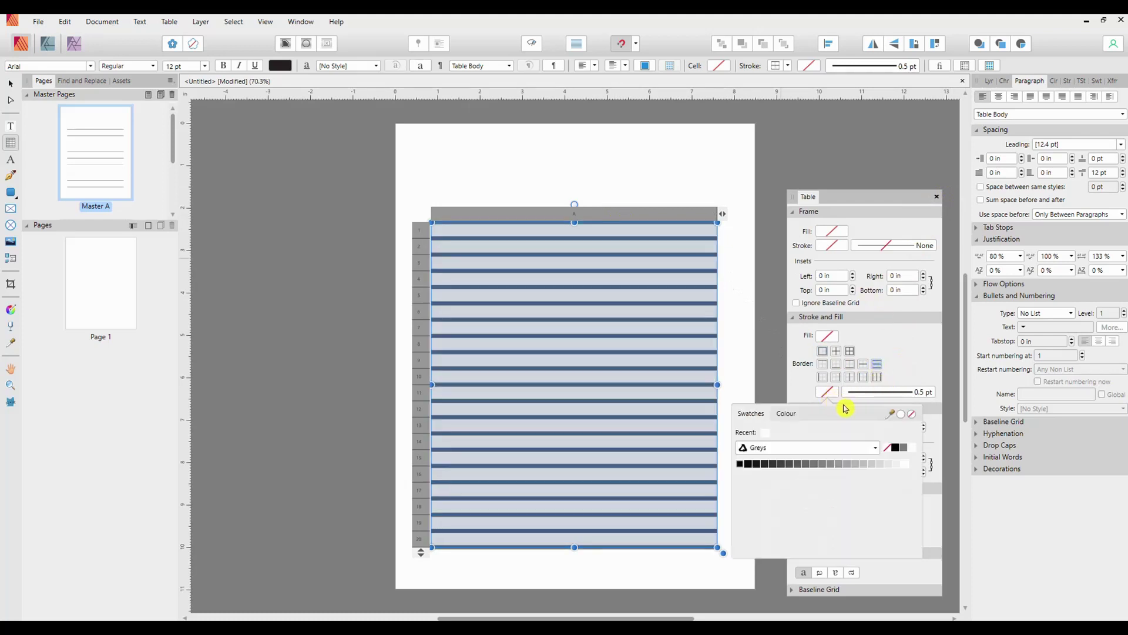
left_click(856, 464)
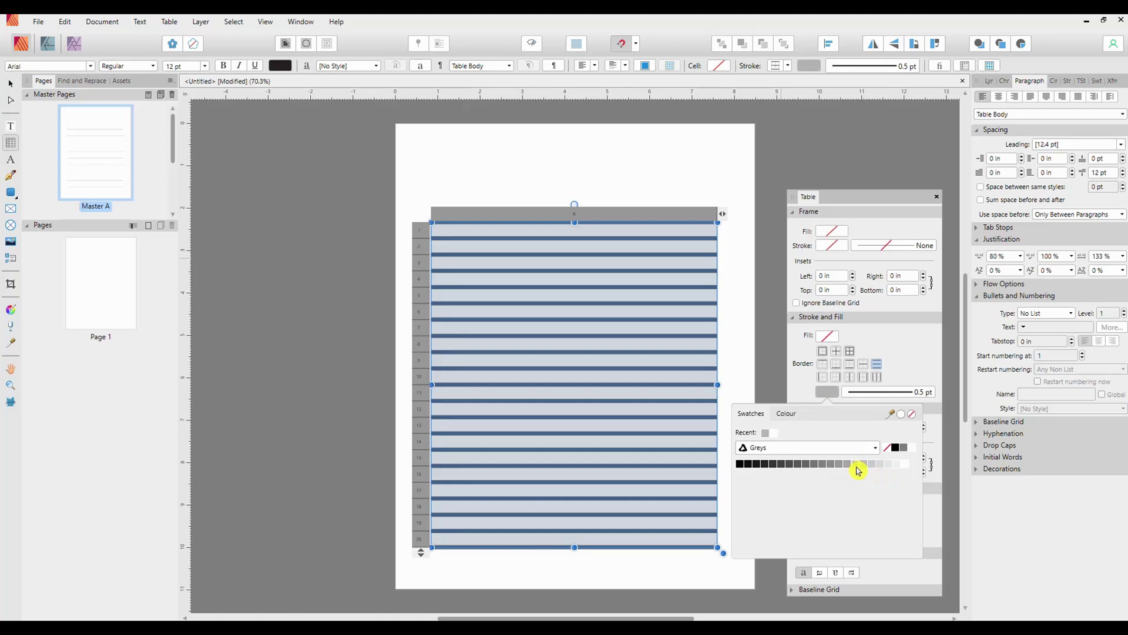
left_click(791, 465)
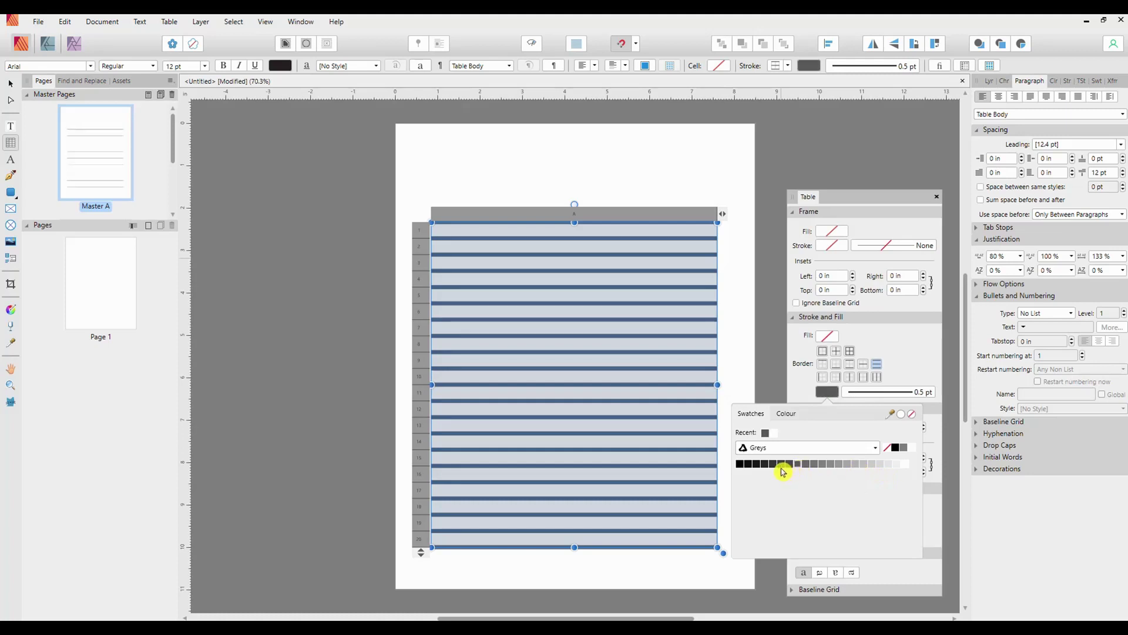
left_click(782, 464)
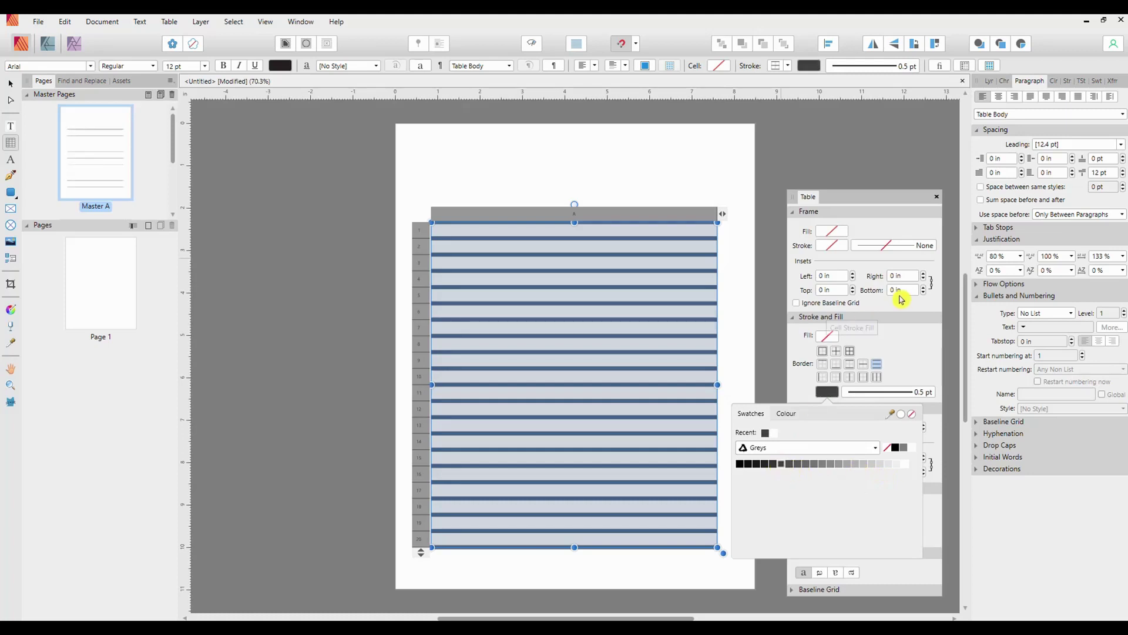
Close the table settings and apply Master A to Page 1.
key("ctrl+d")
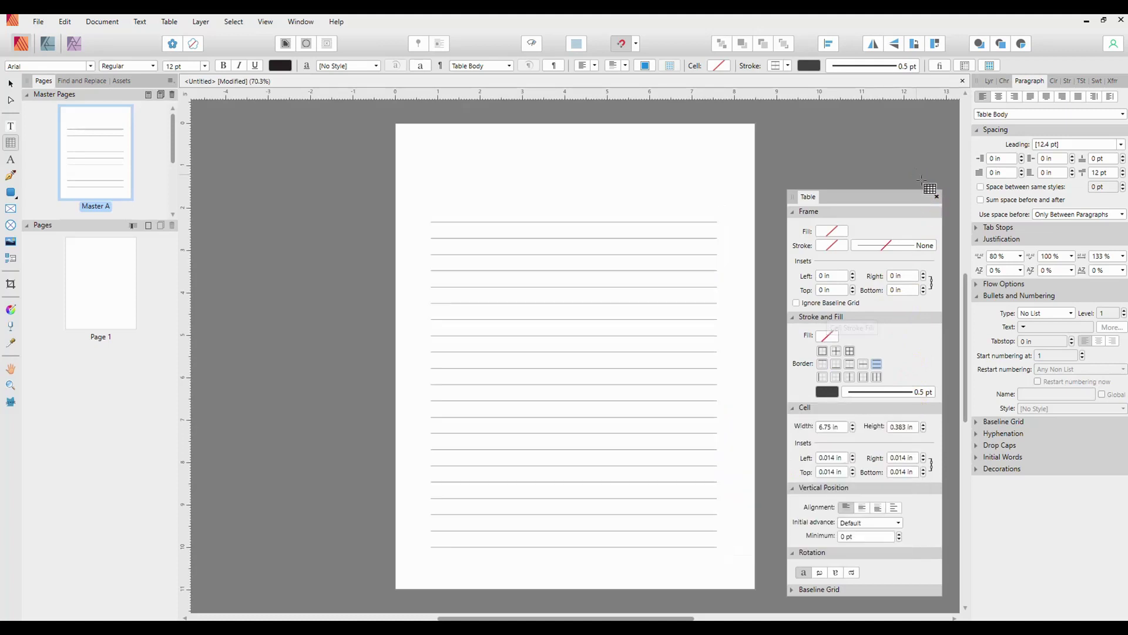
left_click(938, 199)
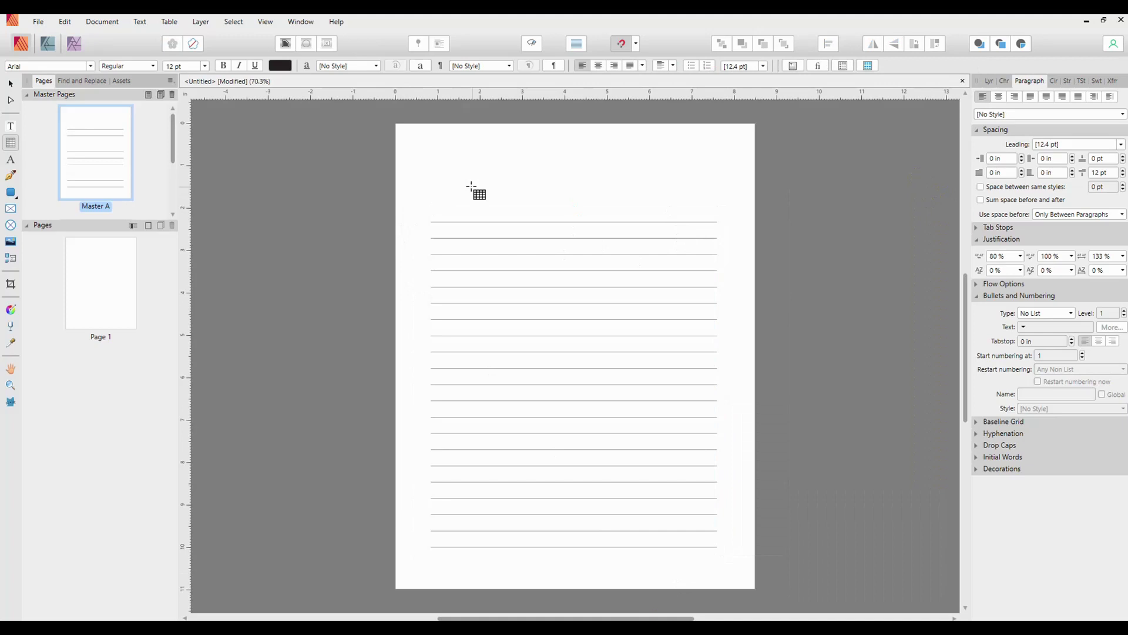
left_click(60, 153)
left_click_drag(12, 130, 435, 148)
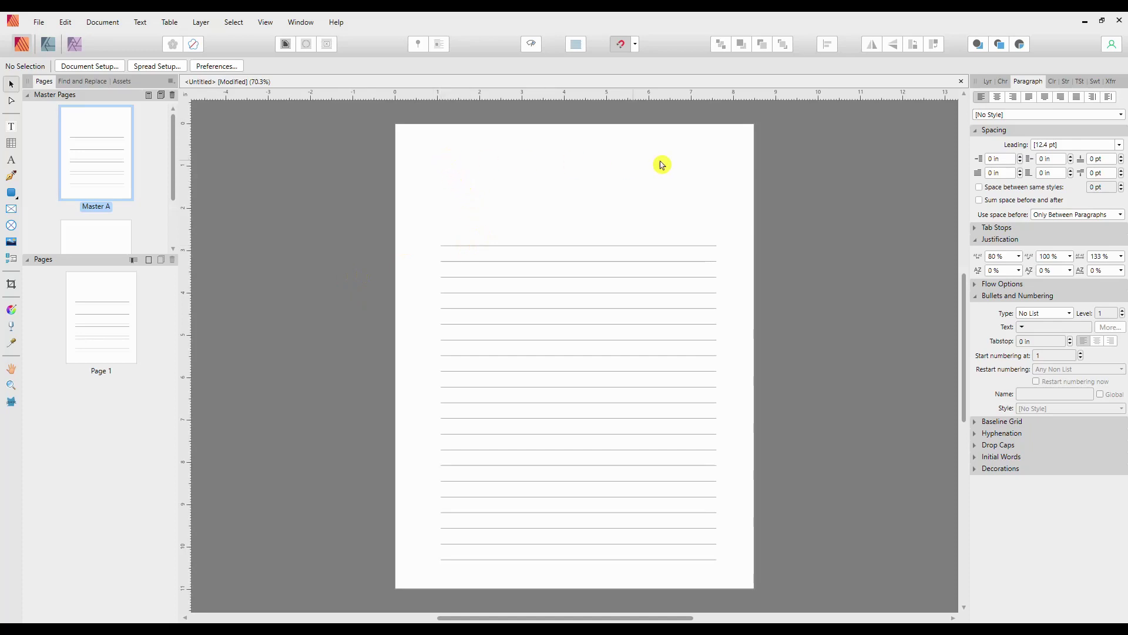
Draw a wide text frame above the ruled lines and centre the word 'test' in it.
left_click(12, 128)
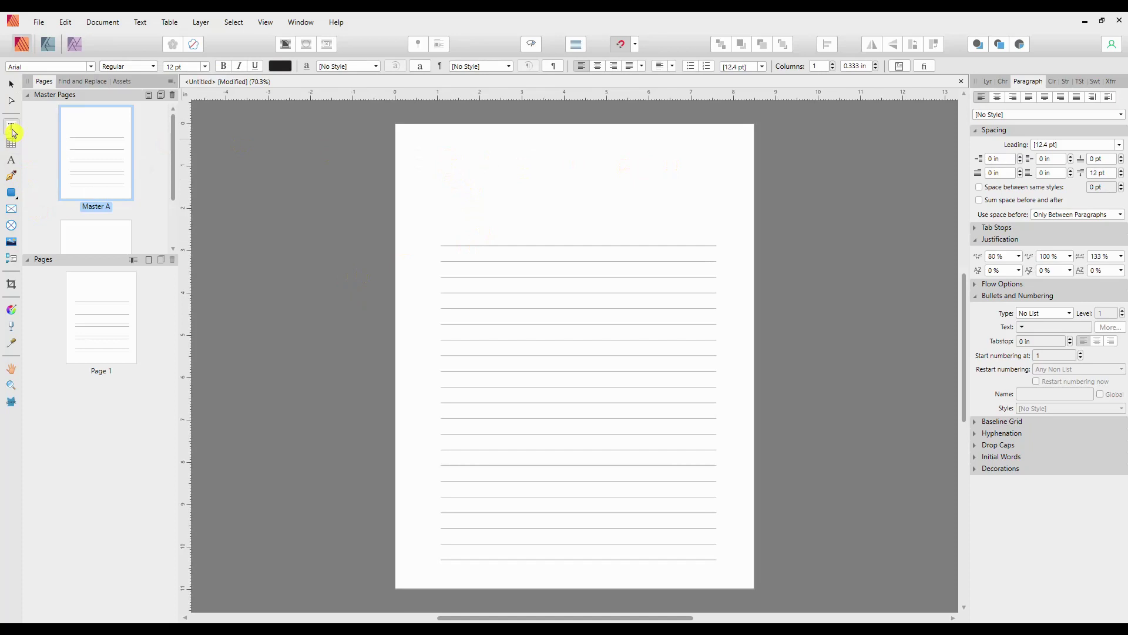
left_click_drag(434, 151, 724, 229)
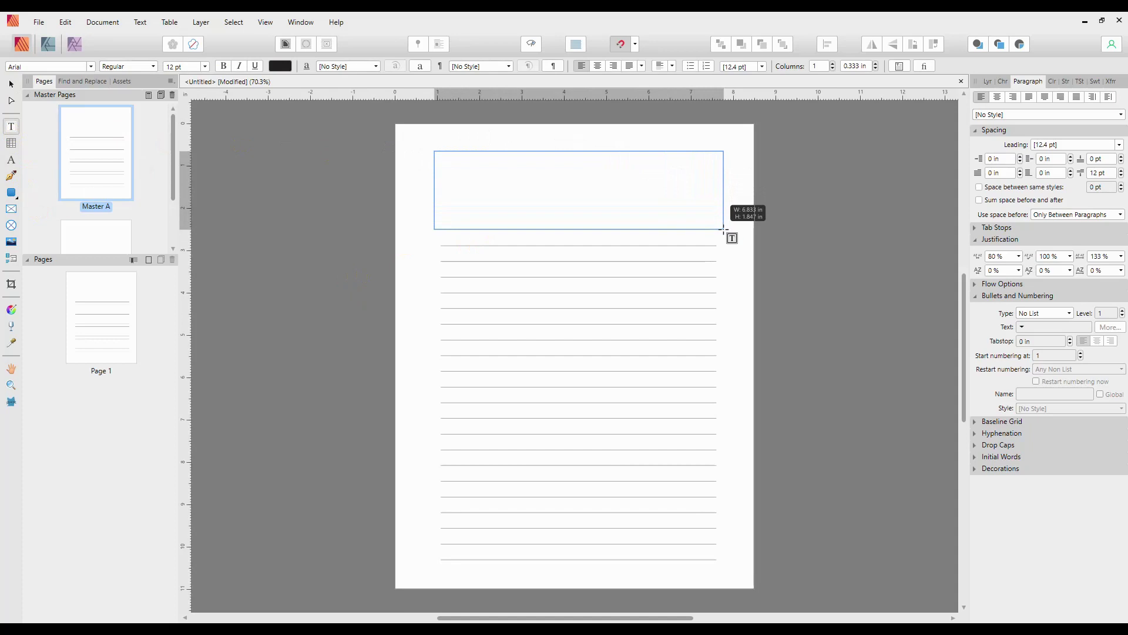
left_click_drag(724, 229, 725, 228)
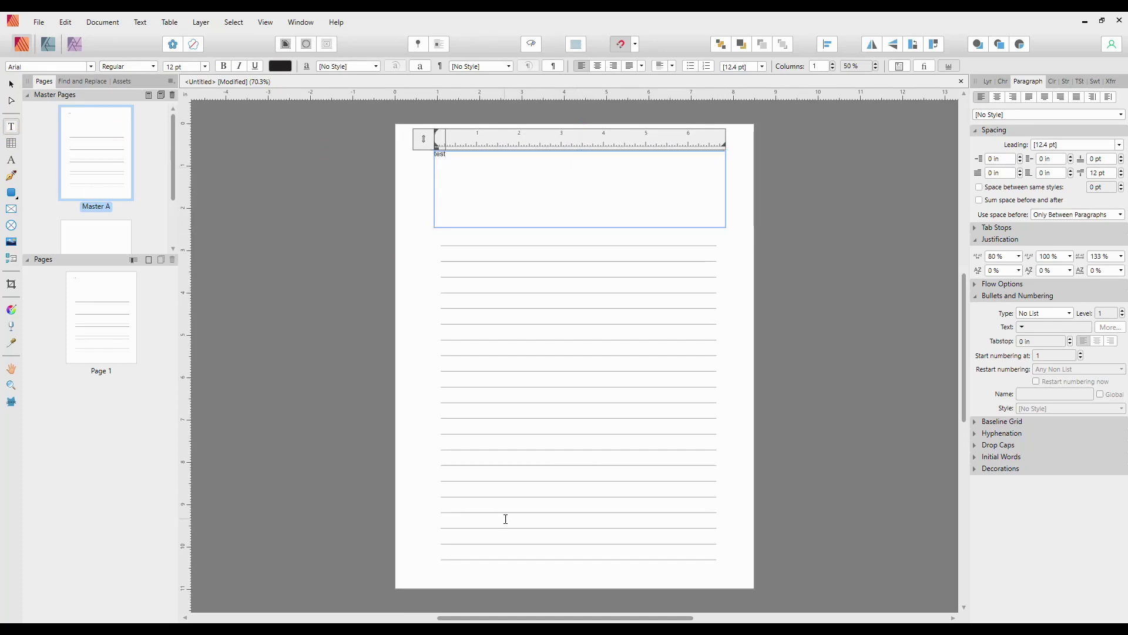
double_click(468, 151)
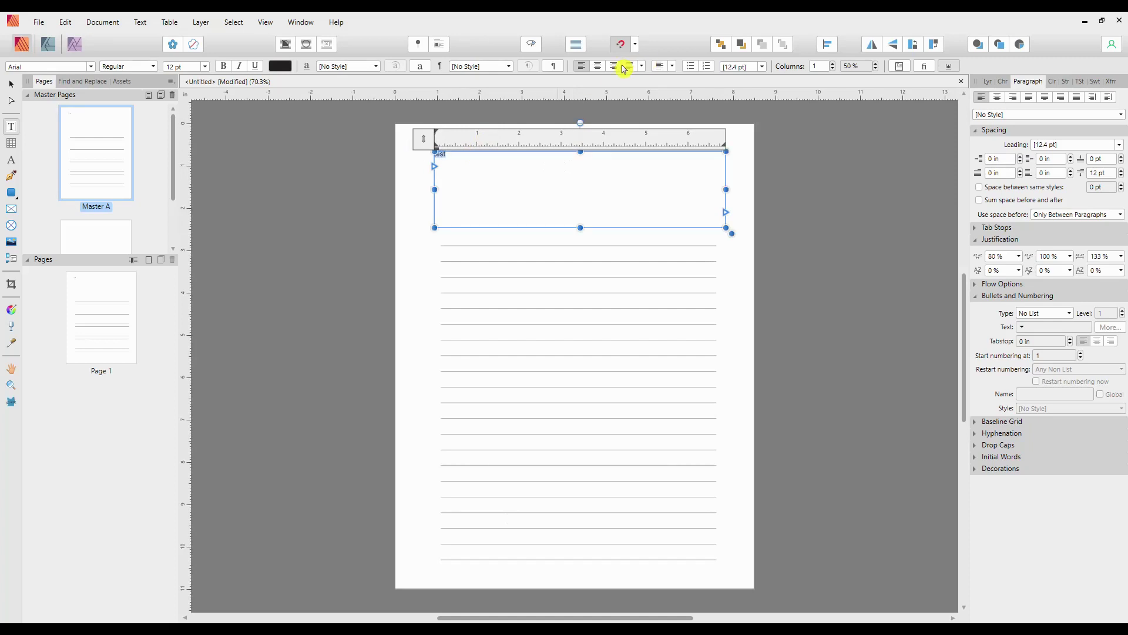
left_click(598, 67)
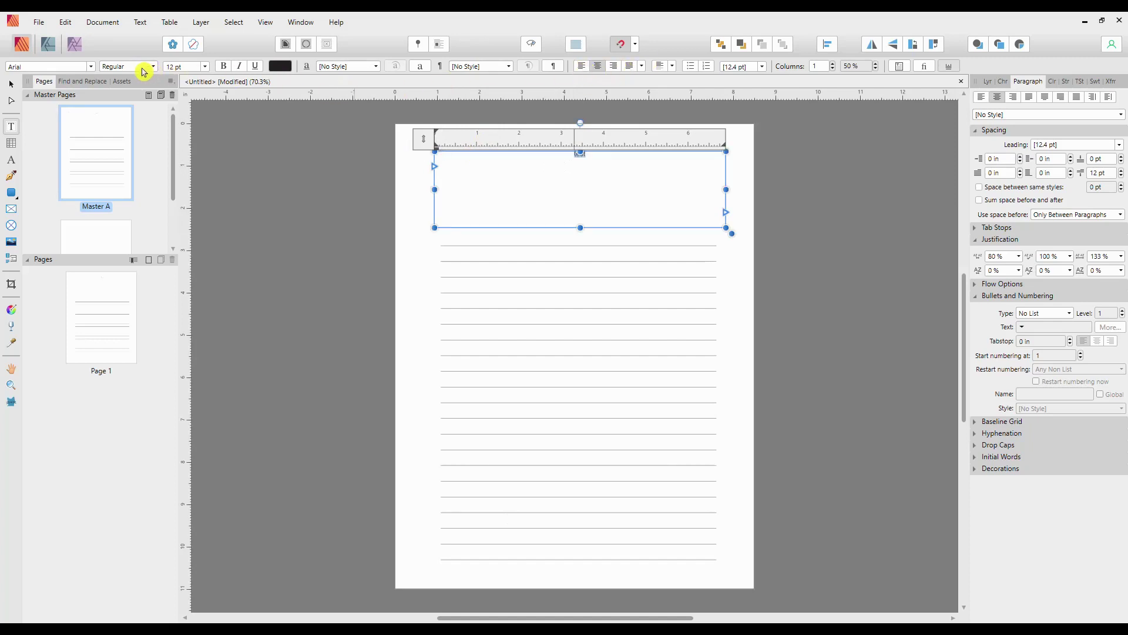
left_click(91, 66)
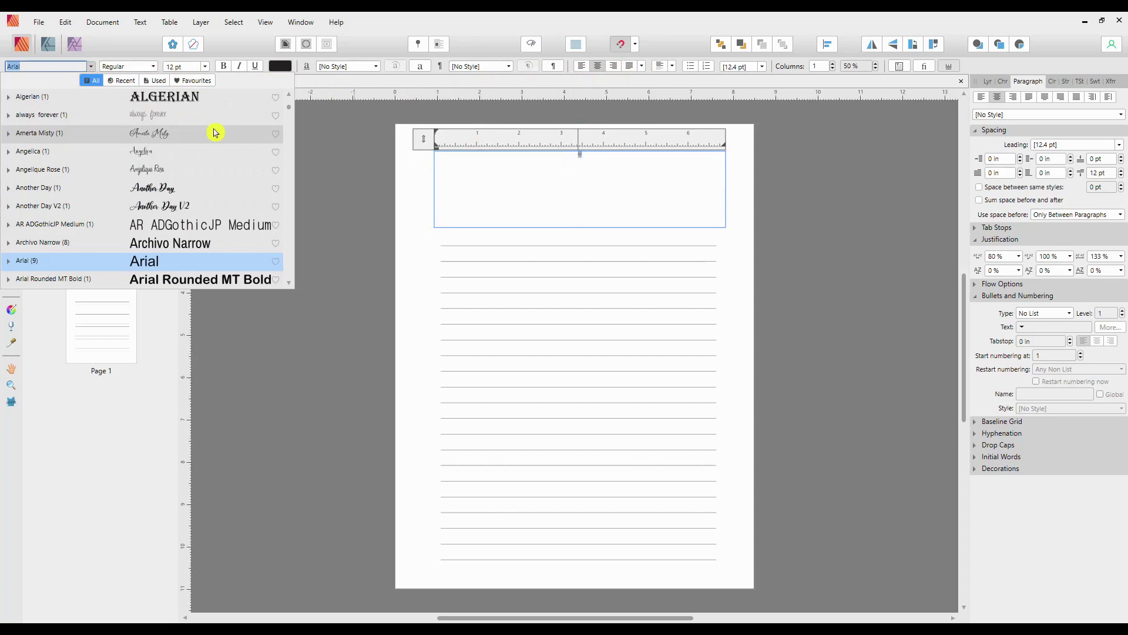
Change the 'test' text to Bell MT at 18 pt.
scroll(291, 226, "down", 3)
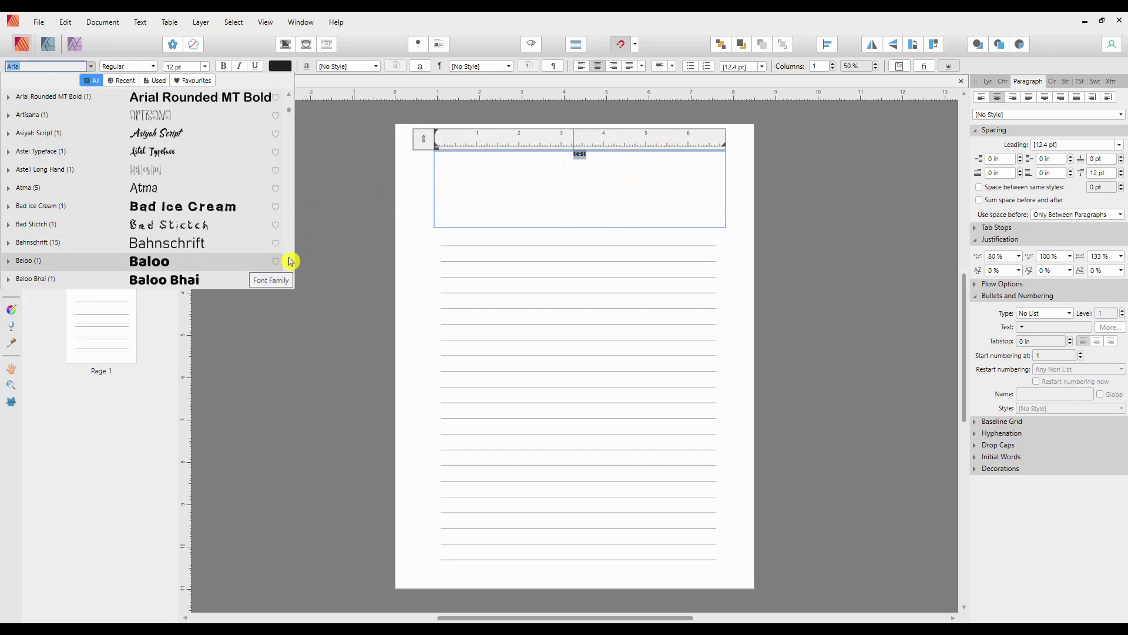
scroll(292, 261, "down", 3)
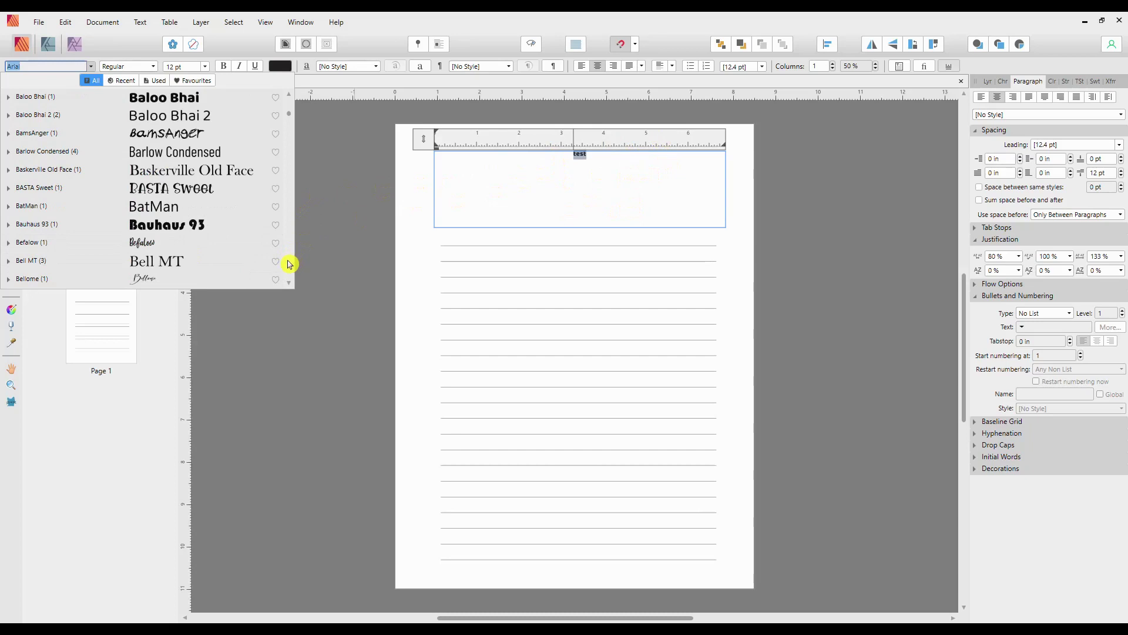
left_click(171, 263)
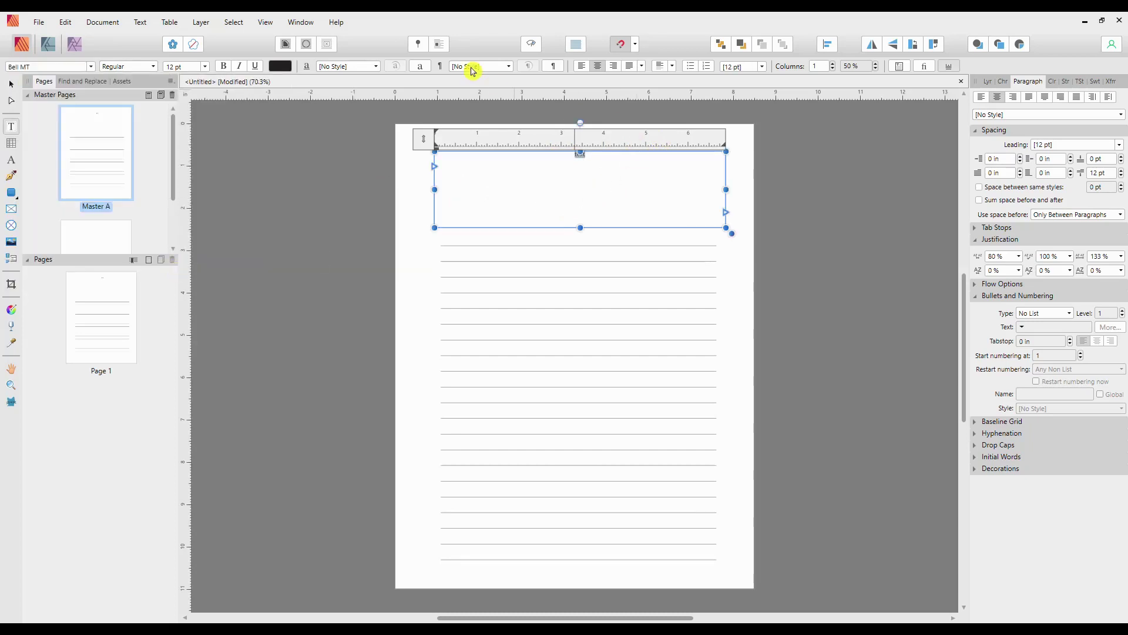
left_click(207, 68)
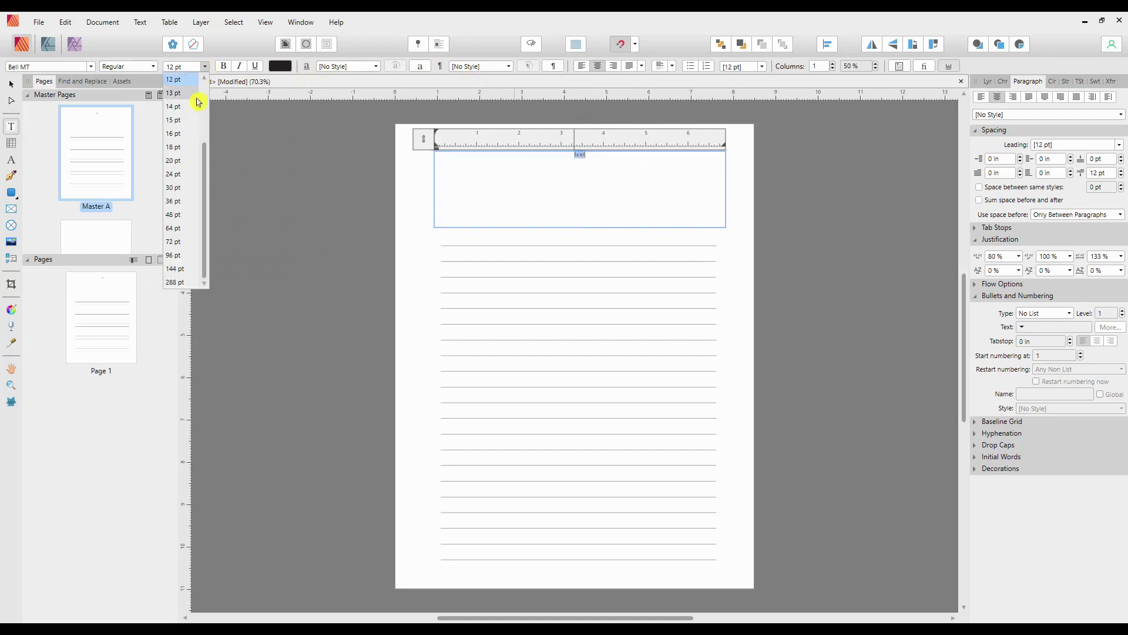
left_click(180, 134)
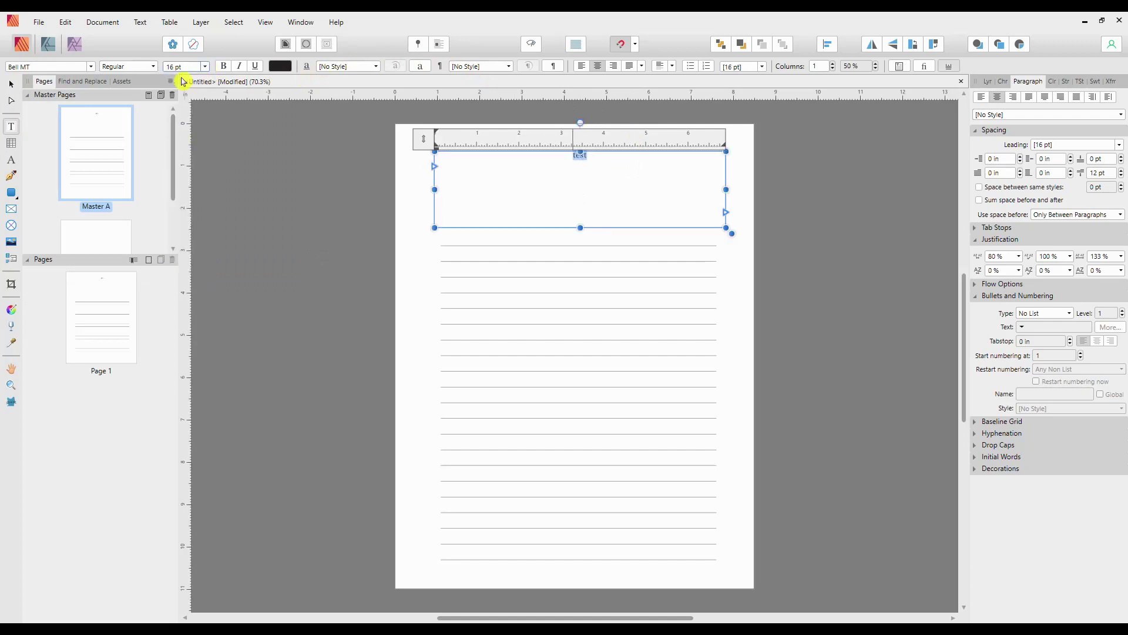
left_click(204, 67)
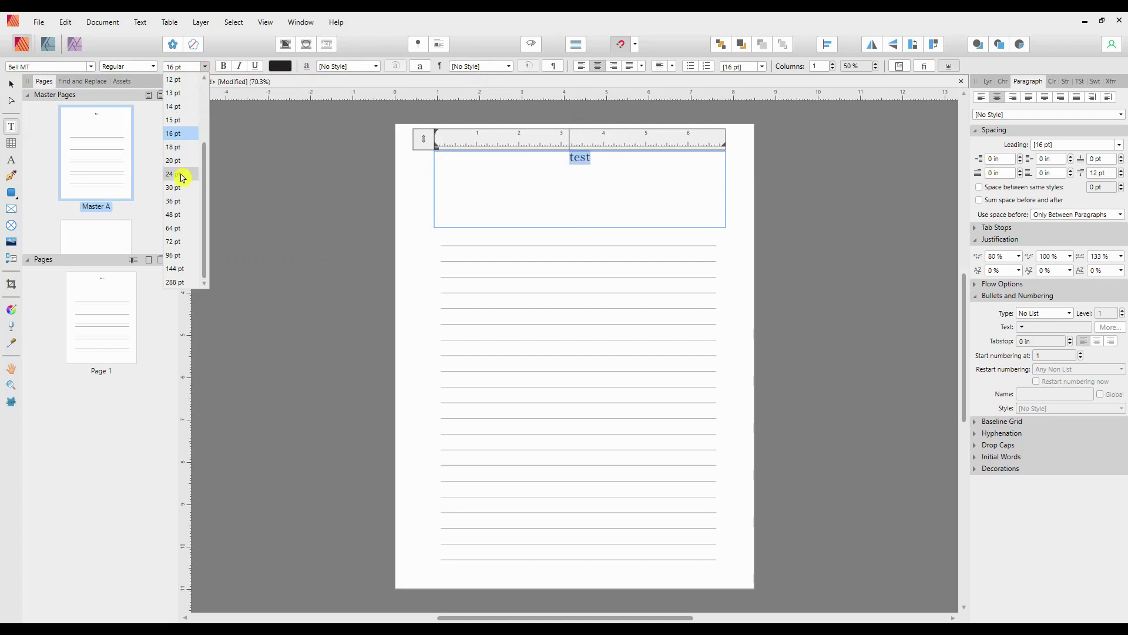
left_click(182, 153)
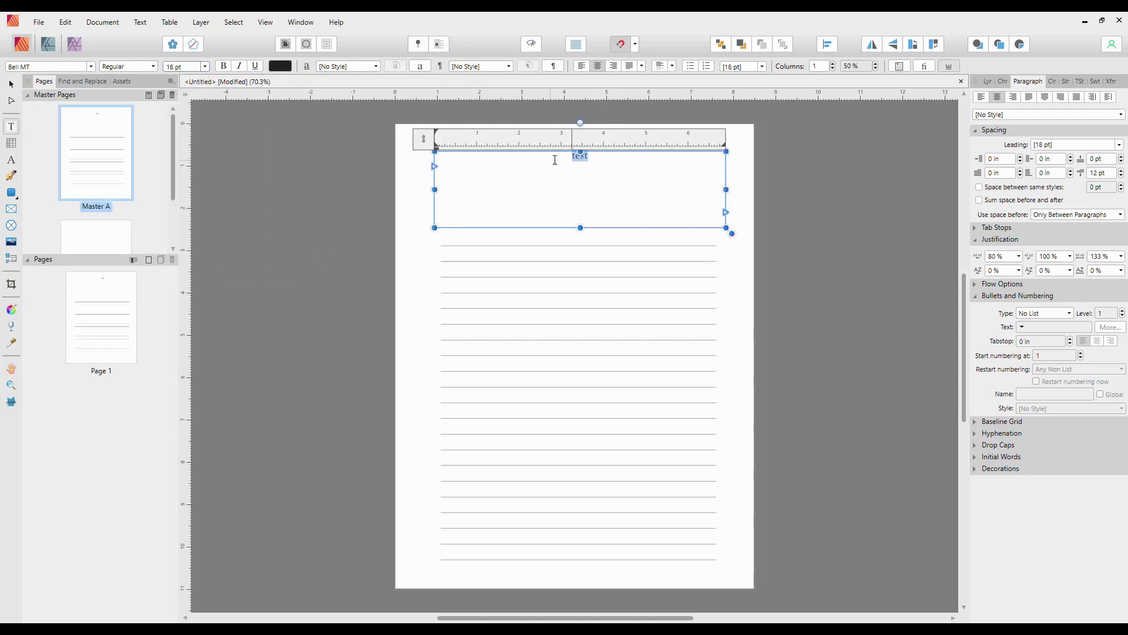
left_click(597, 160)
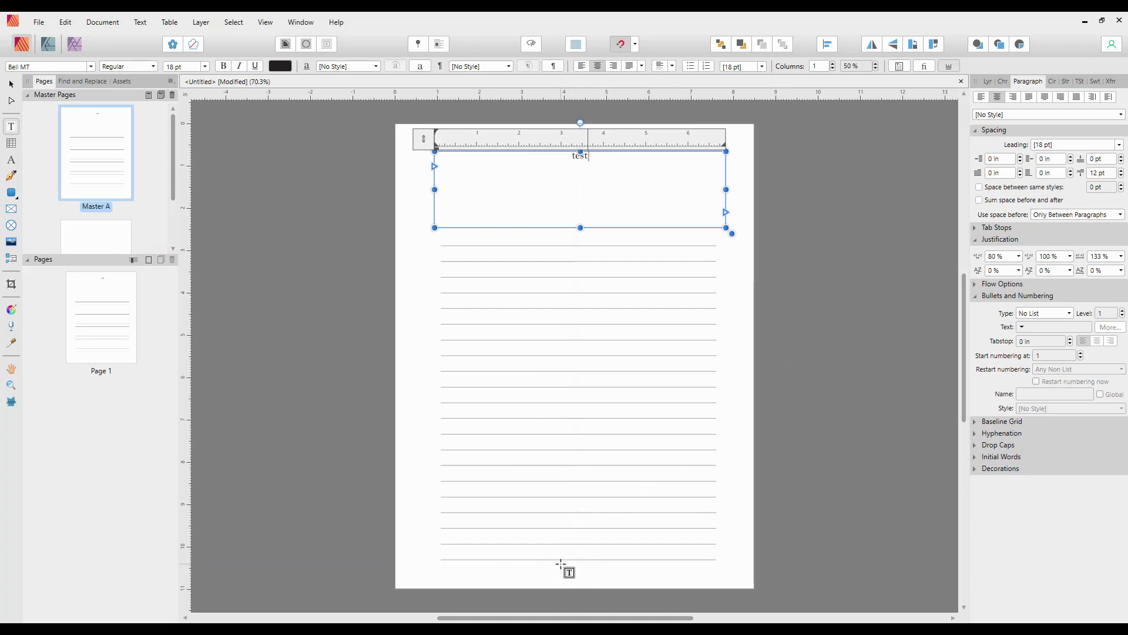
Draw a small text frame at the page bottom and insert the current page-number field.
left_click_drag(561, 565, 600, 585)
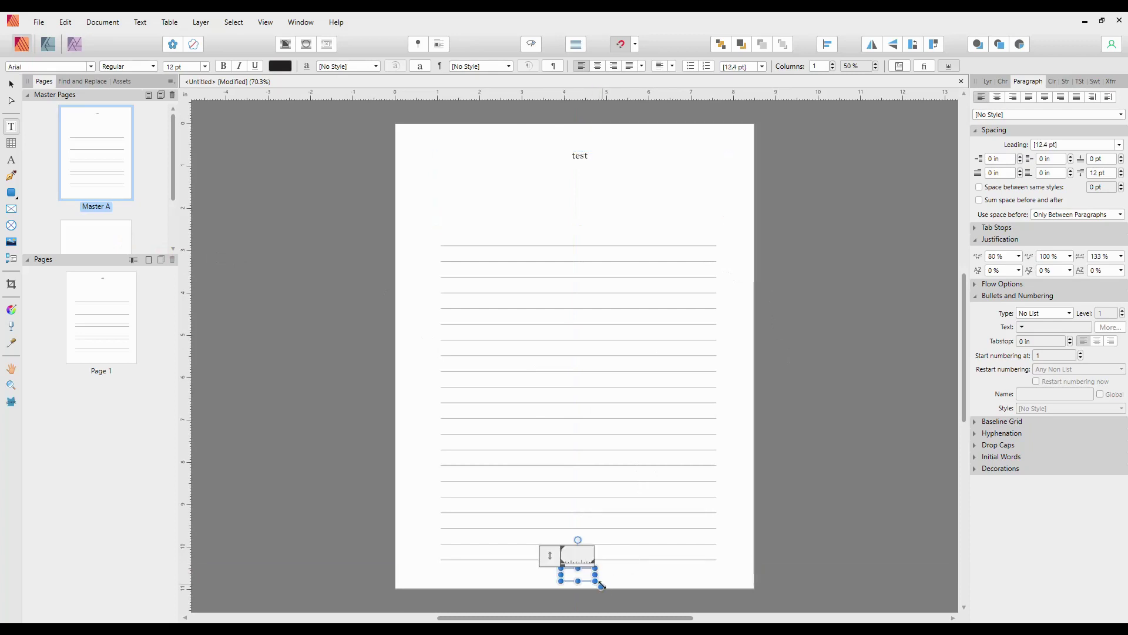
left_click(140, 22)
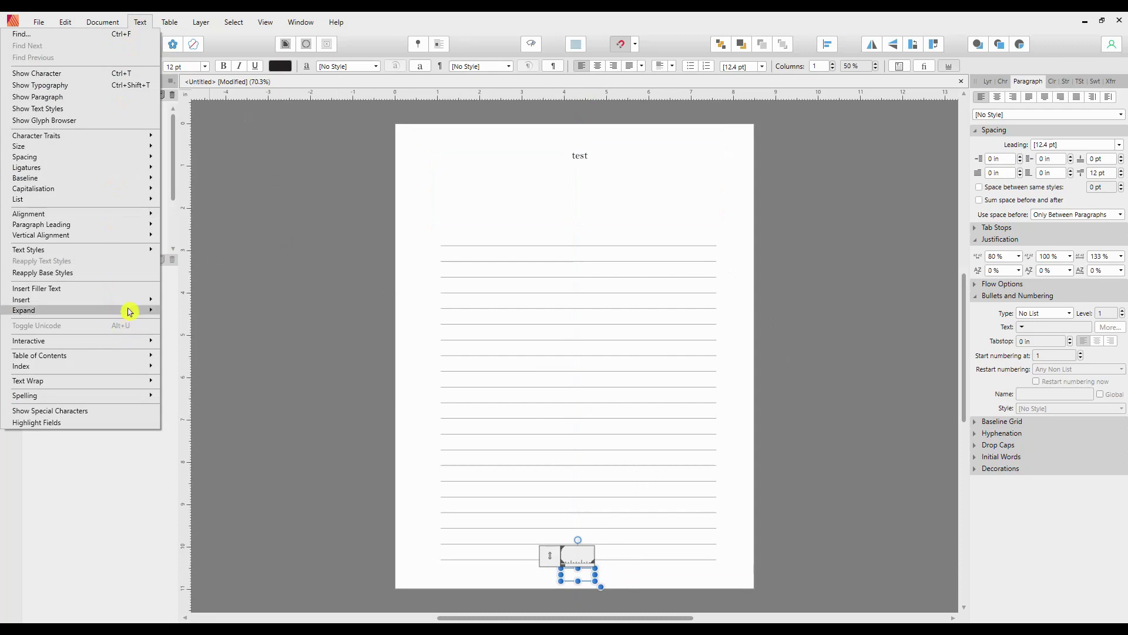
mouse_move(122, 304)
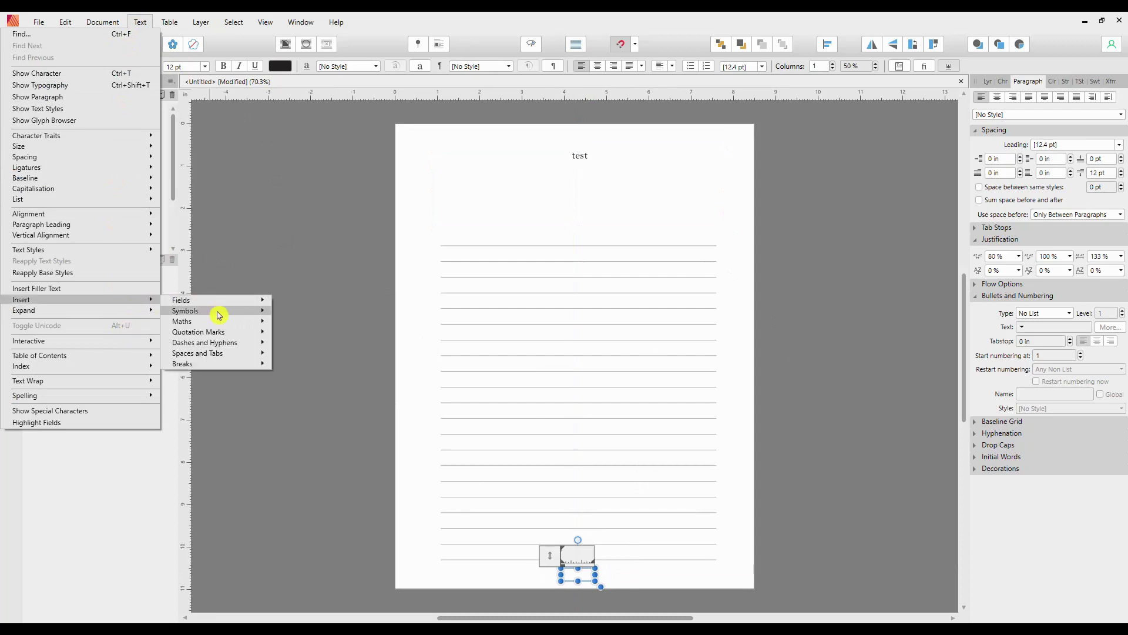
mouse_move(204, 304)
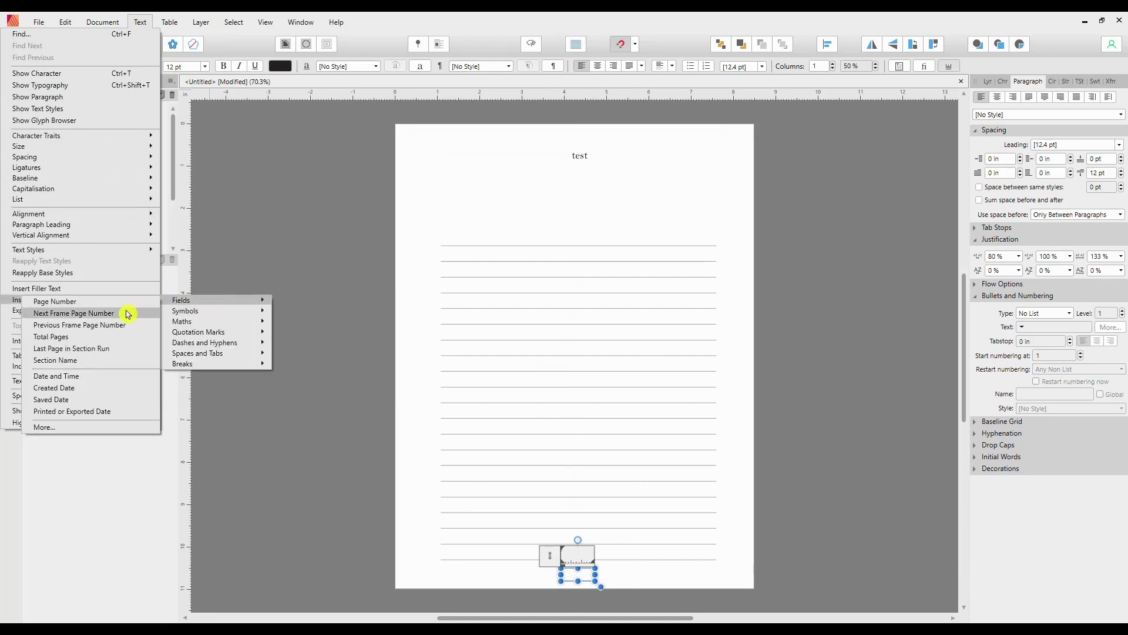
left_click(74, 302)
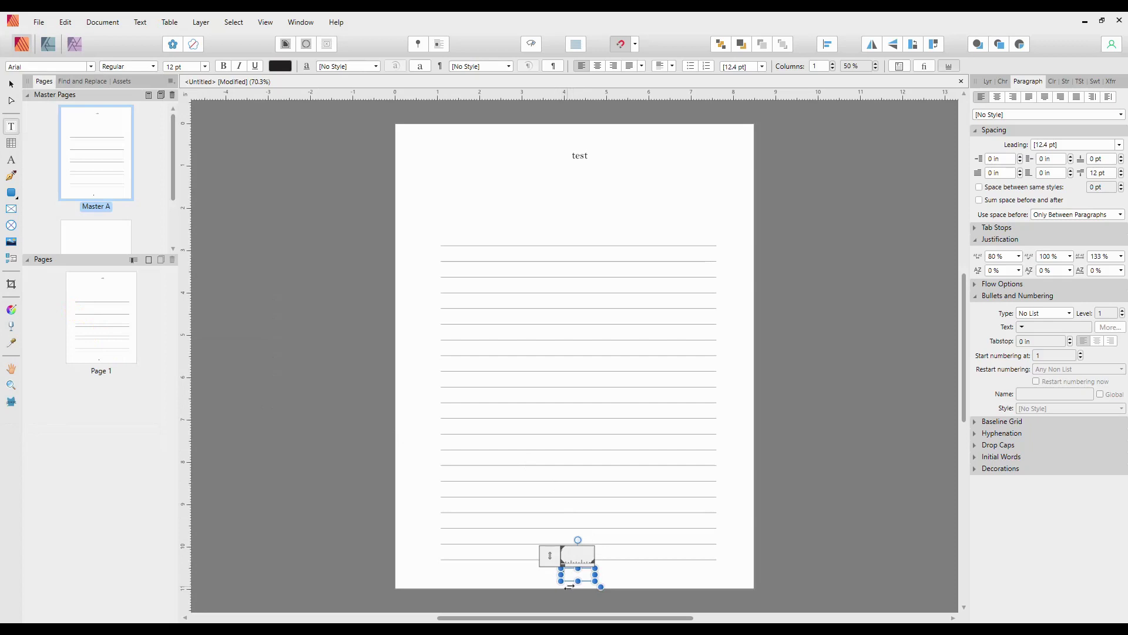
Centre the page-number field, zoom in to check it, then fit the page with Ctrl+0.
left_click(597, 67)
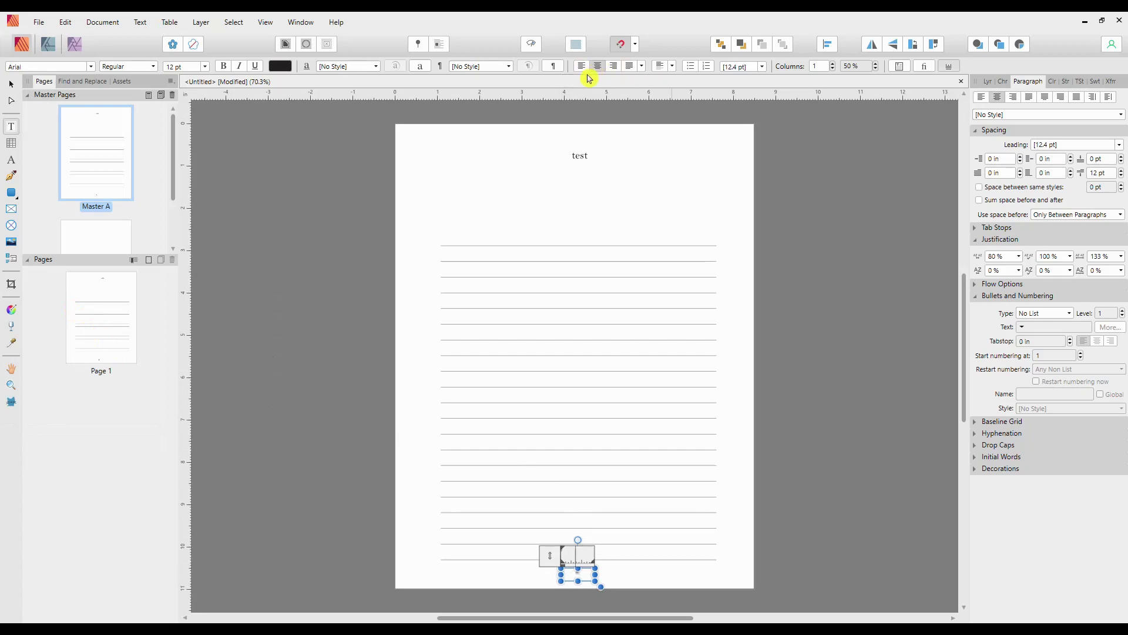
left_click(612, 564)
scroll(613, 564, "up", 5)
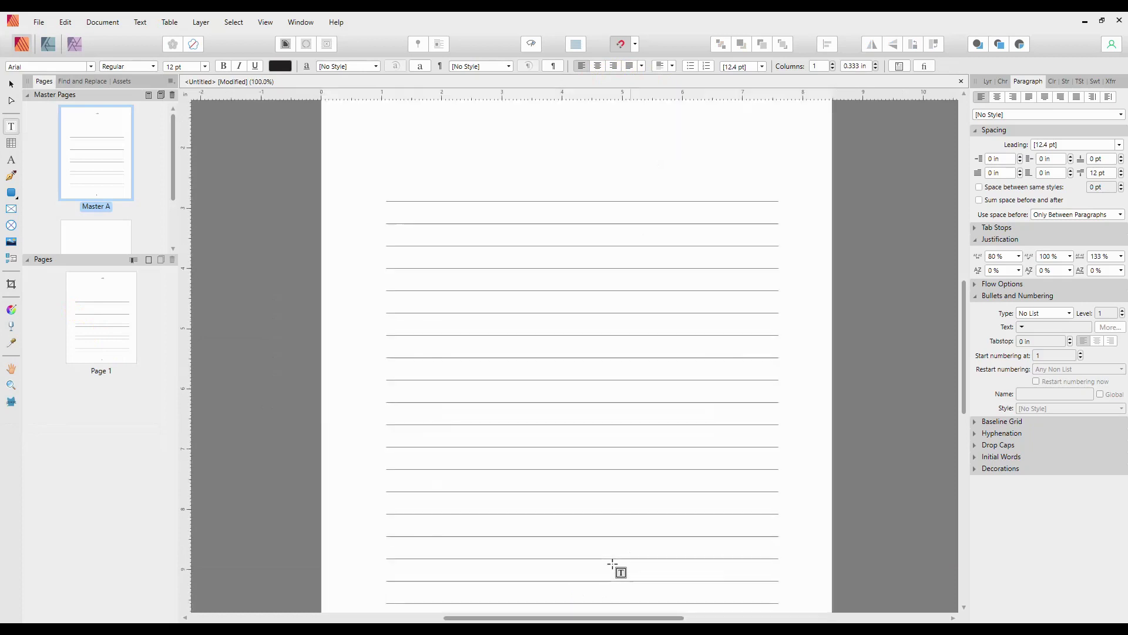
left_click_drag(686, 565, 685, 451)
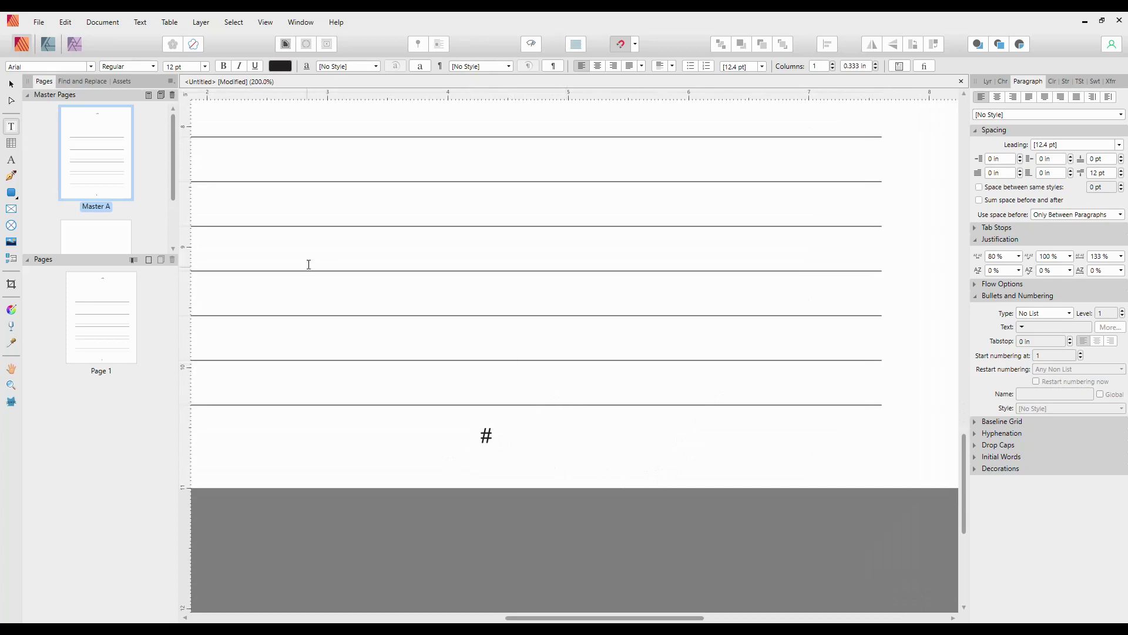
key("ctrl+0")
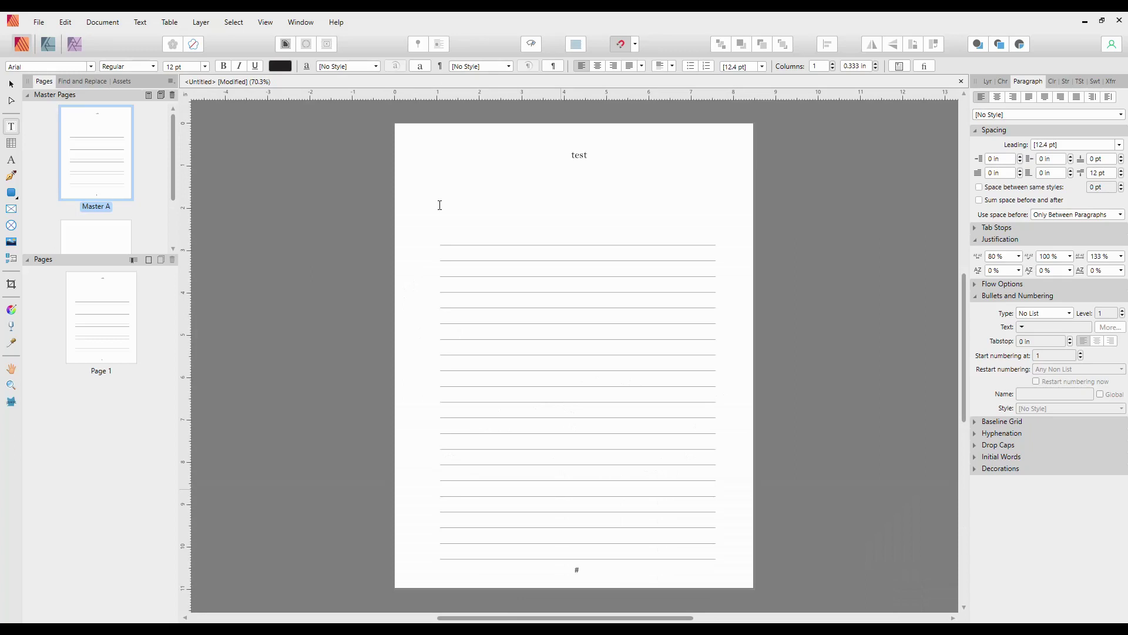
Switch from the master to Page 1 and select all of the 'test' heading.
double_click(107, 302)
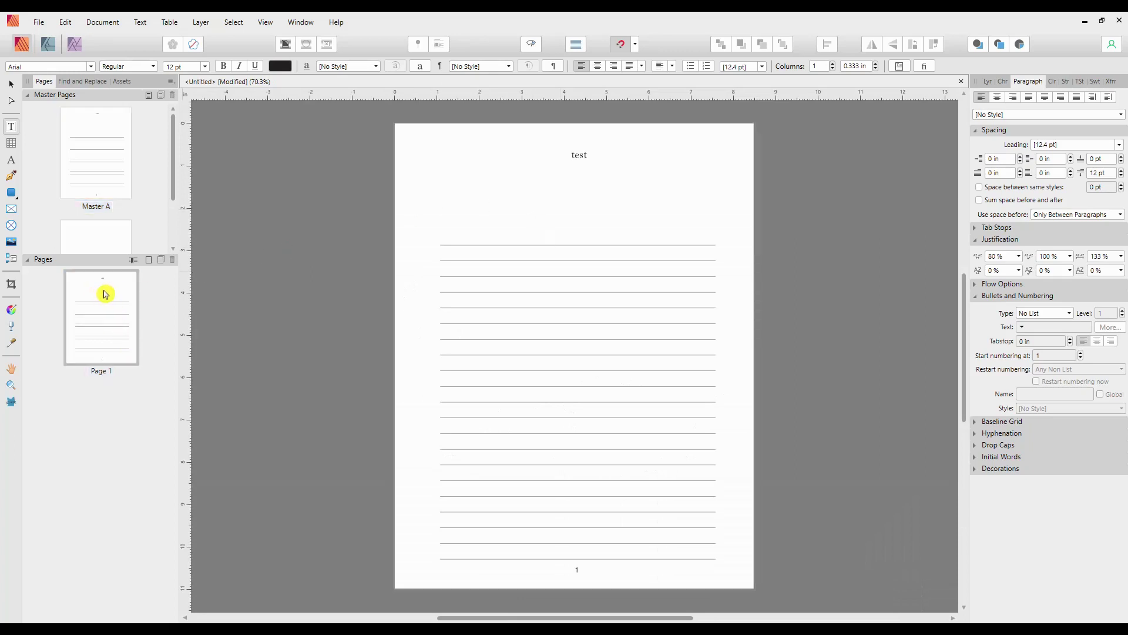
left_click(578, 157)
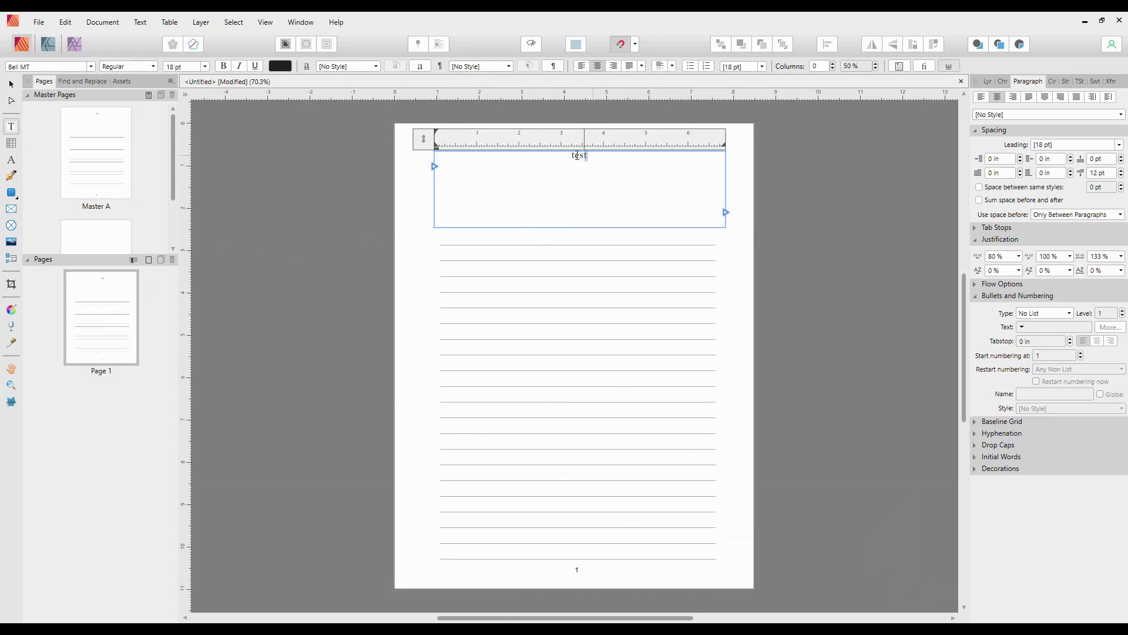
key("ctrl+a")
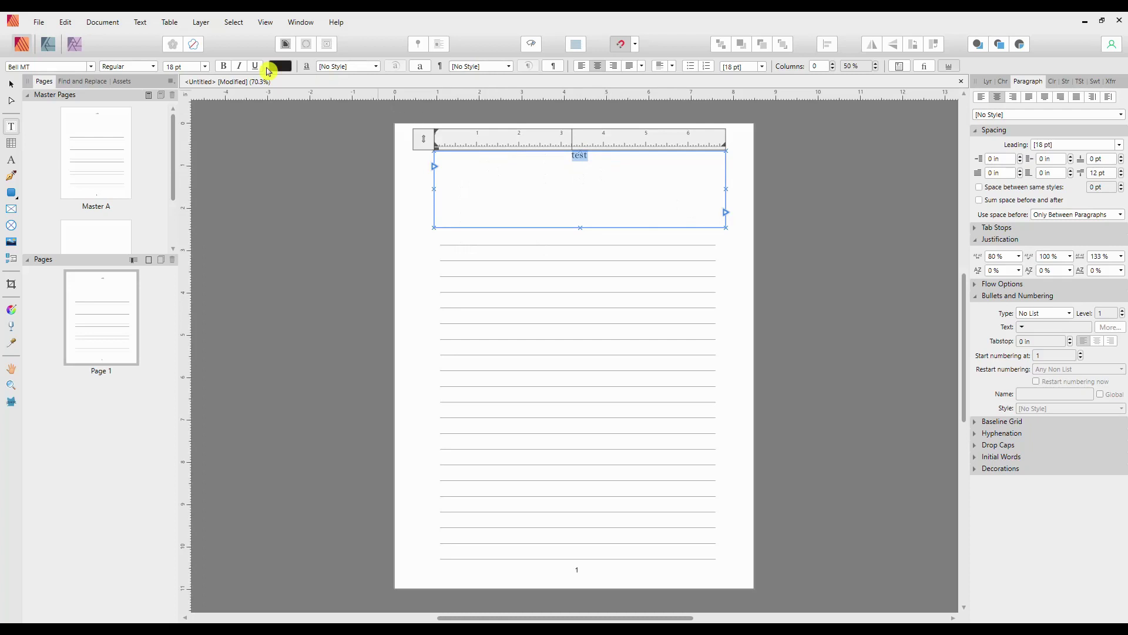
Show the full list of insertable fields via Text > Insert > Fields > More.
left_click(141, 23)
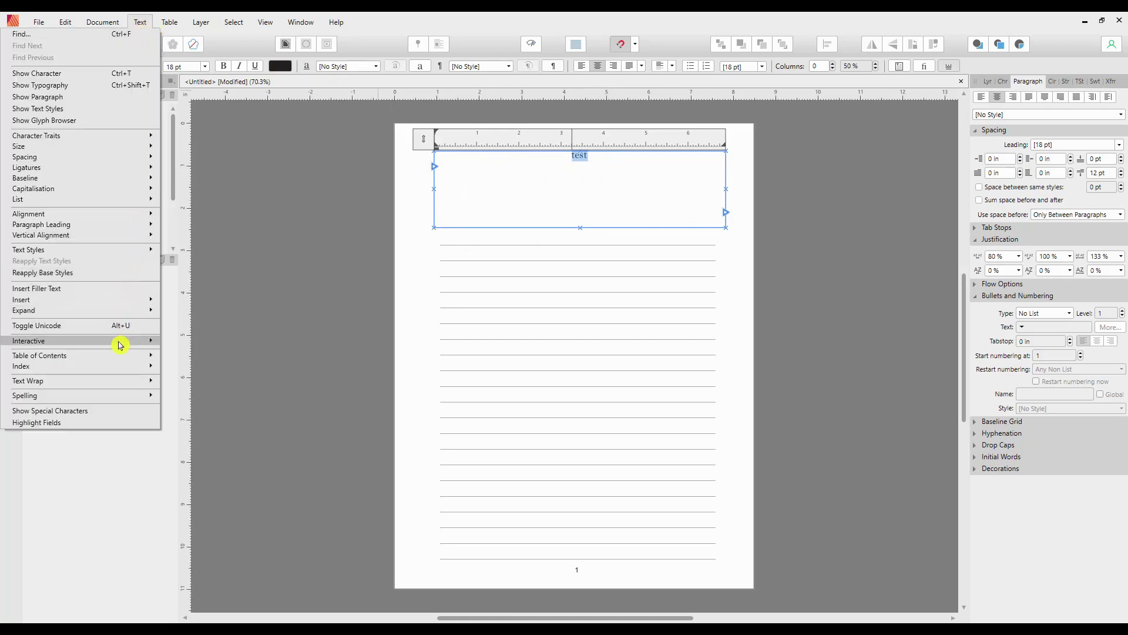
mouse_move(106, 302)
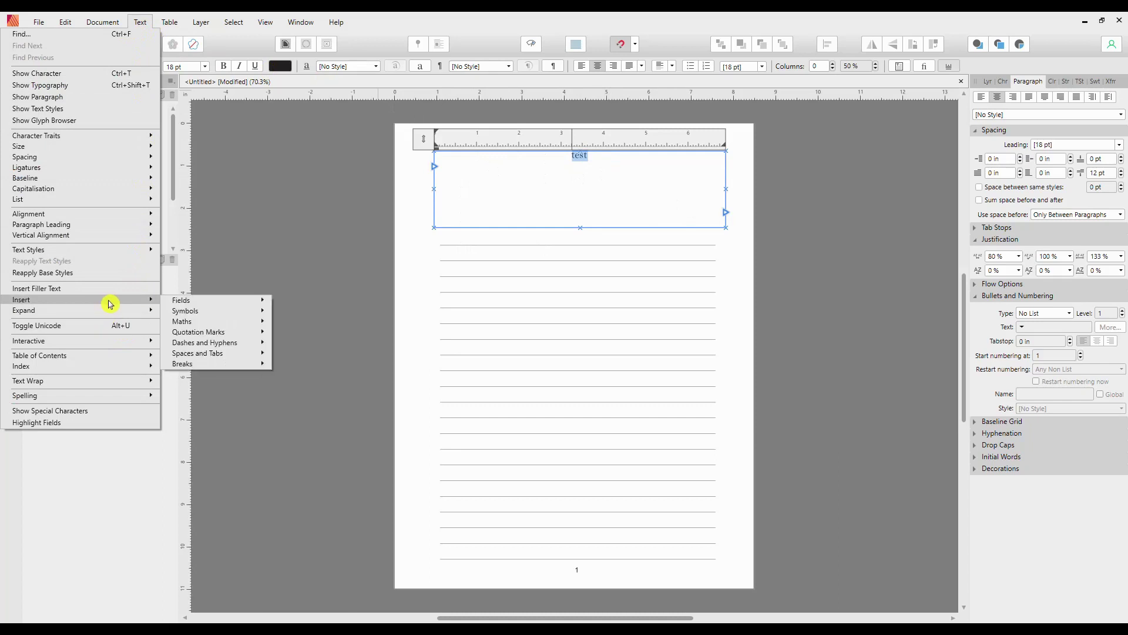
mouse_move(184, 306)
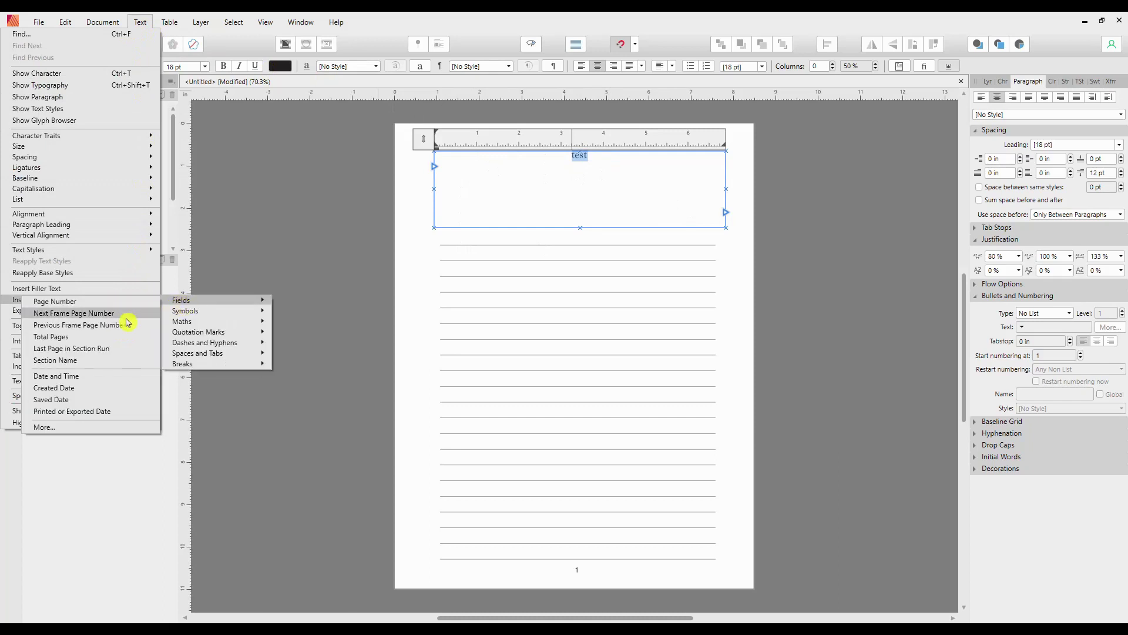
left_click(41, 427)
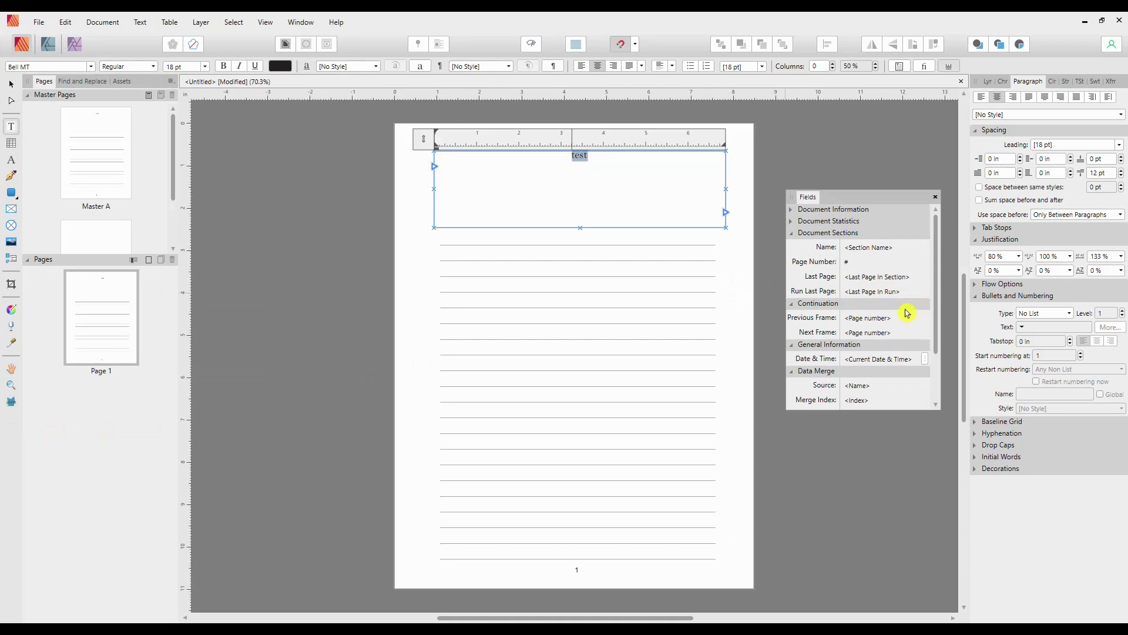
Replace the 'test' heading with the Prompt data merge field.
left_click_drag(936, 328, 956, 397)
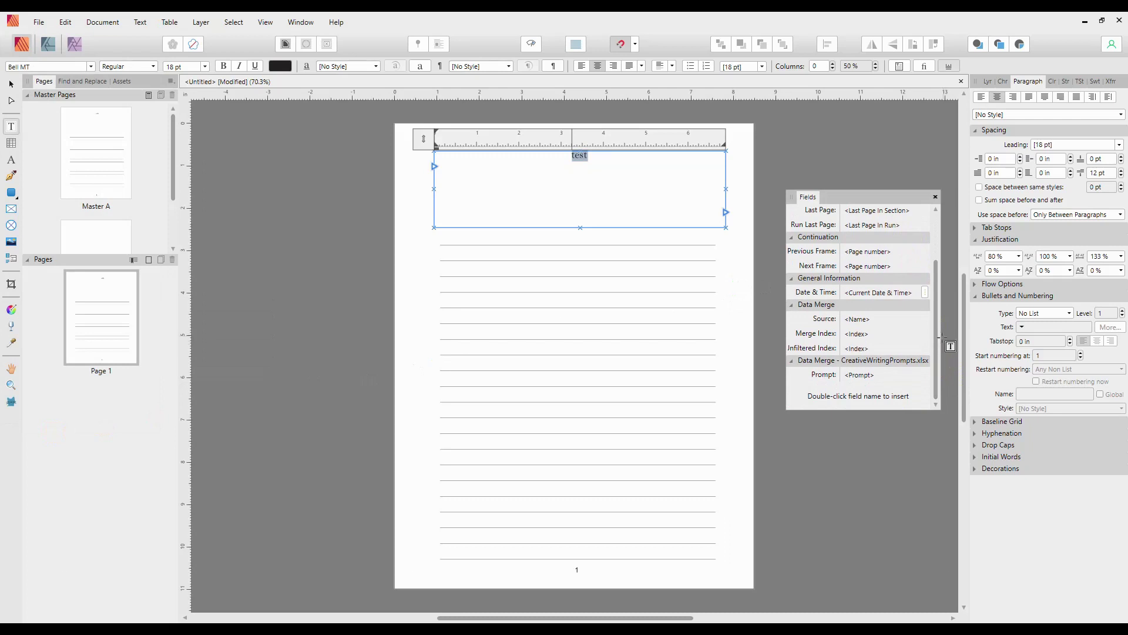
scroll(935, 270, "up", 2)
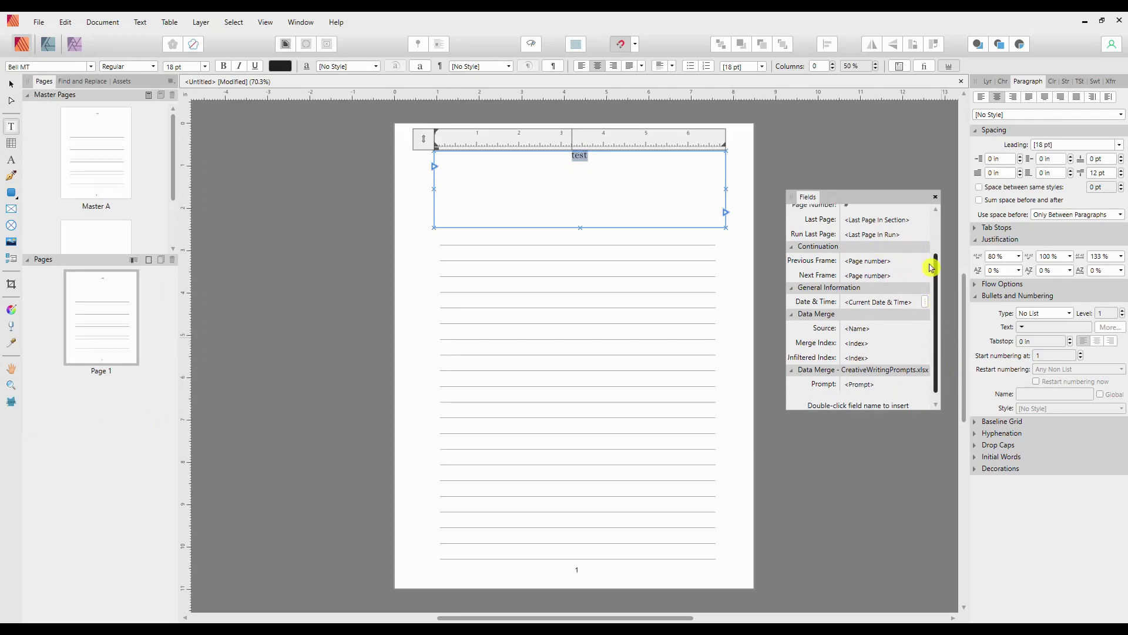
scroll(935, 282, "down", 2)
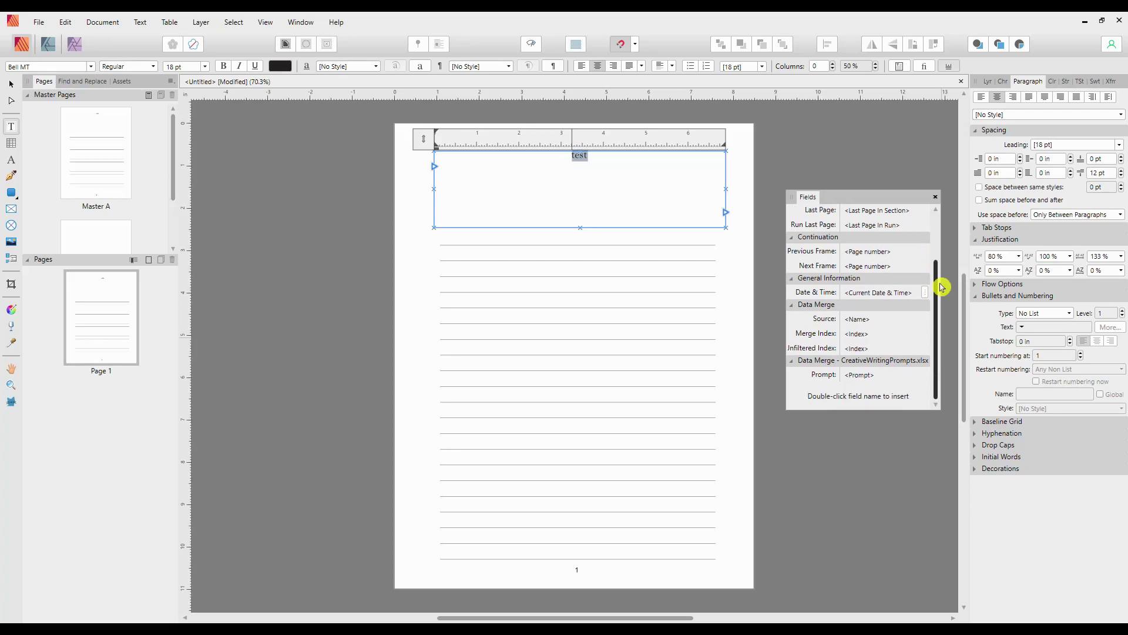
double_click(826, 377)
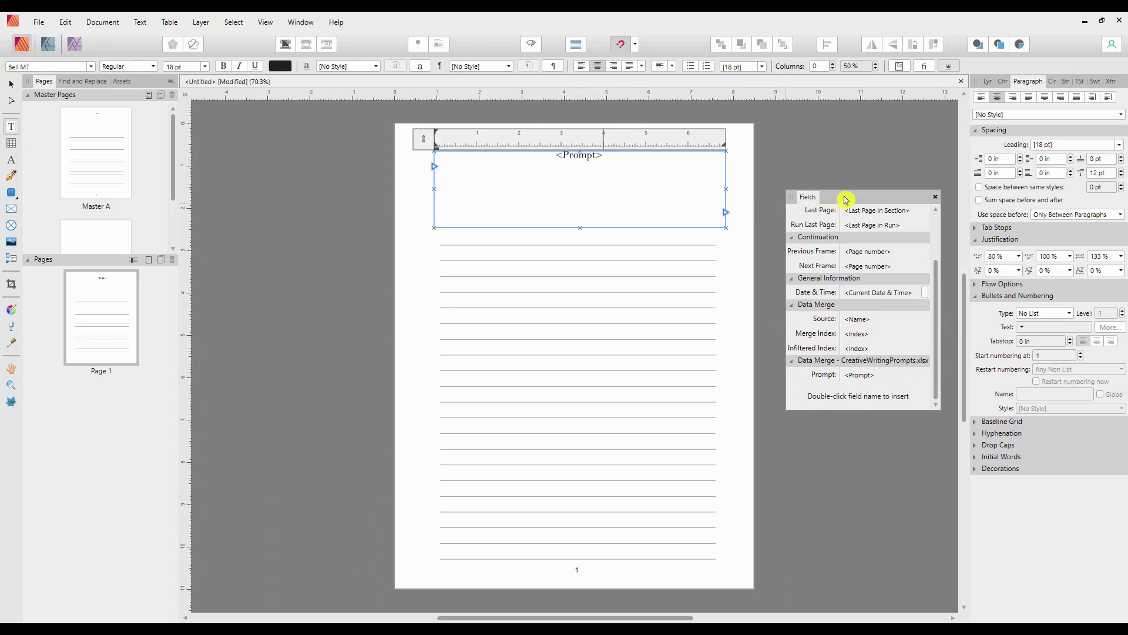
Move the Fields panel out of the way and close it.
left_click_drag(847, 197, 866, 171)
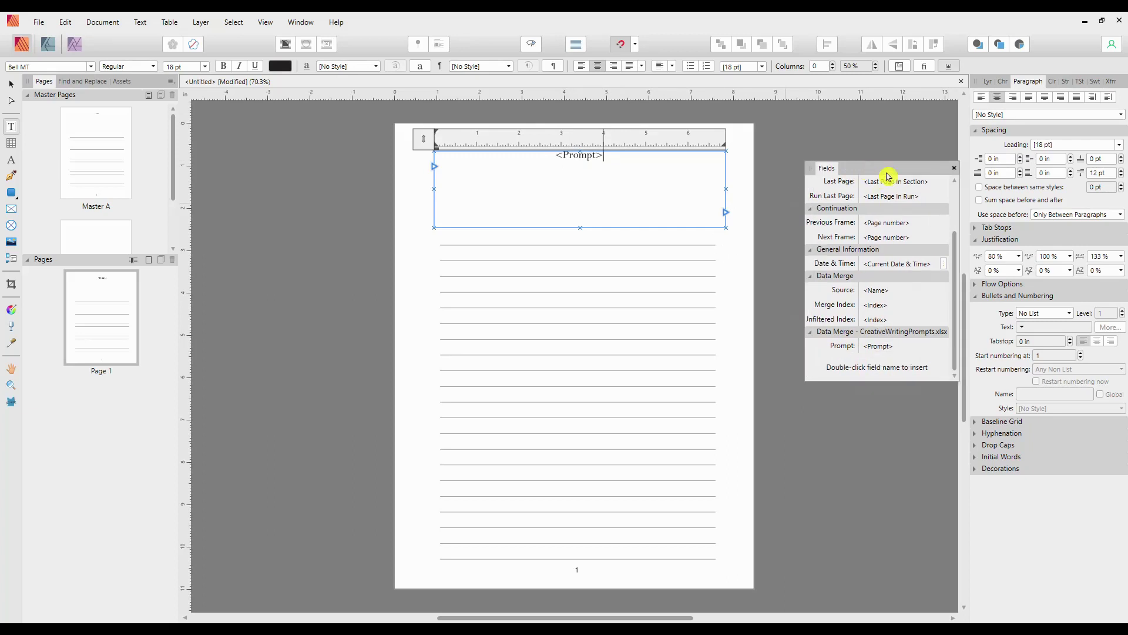
left_click(864, 241)
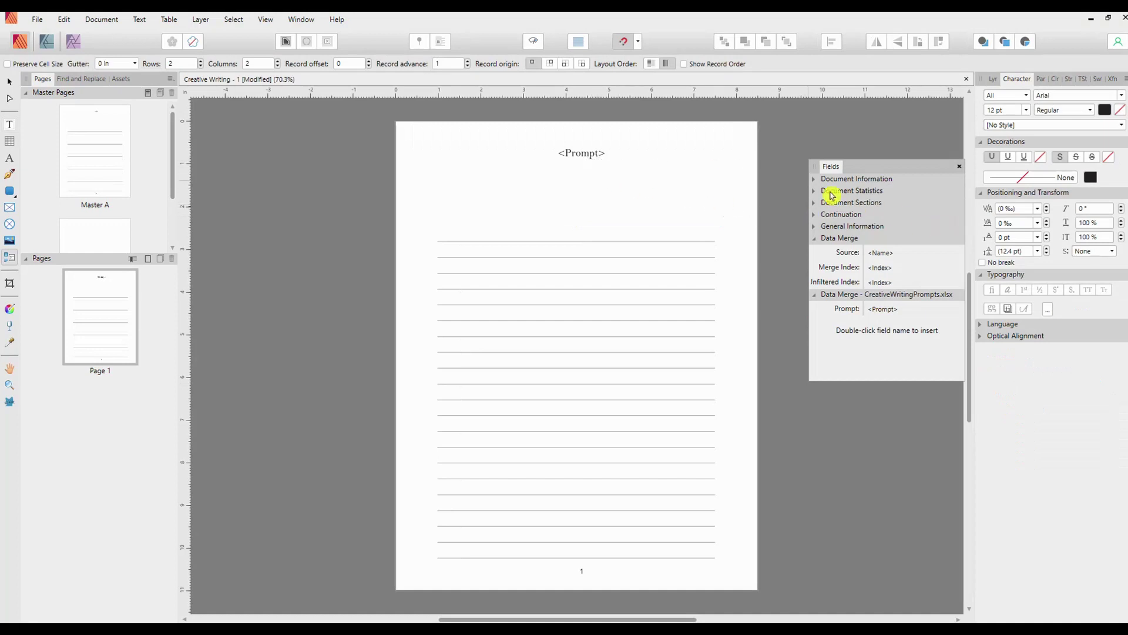
left_click(961, 169)
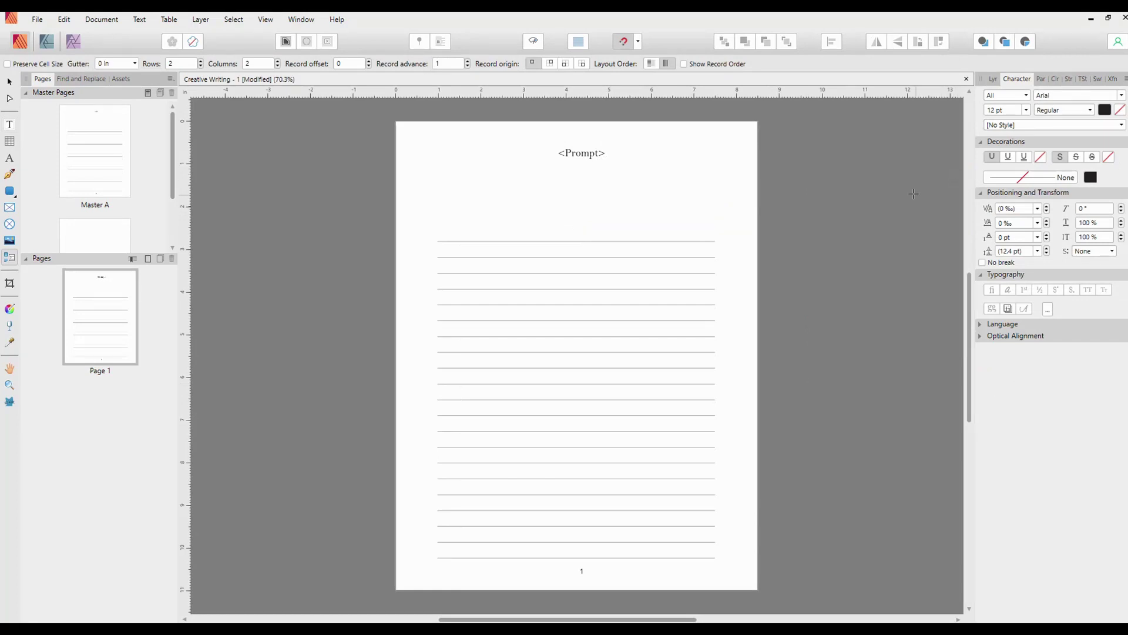
In the Data Merge Manager, set the record range to 1-30.
left_click(100, 21)
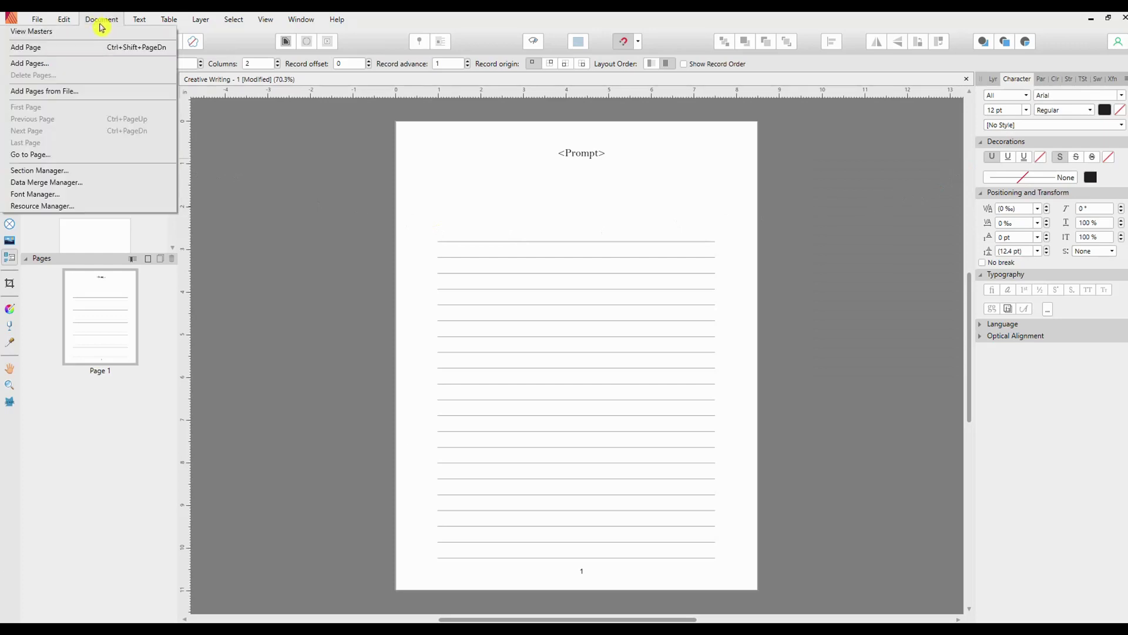
left_click(55, 188)
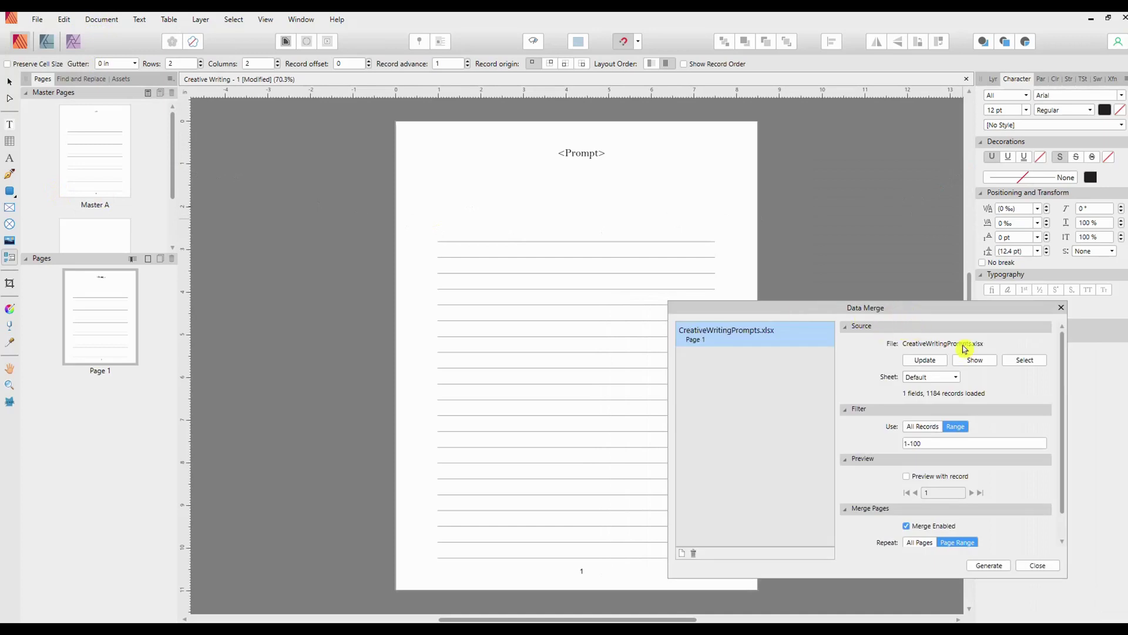
scroll(1067, 384, "down", 1)
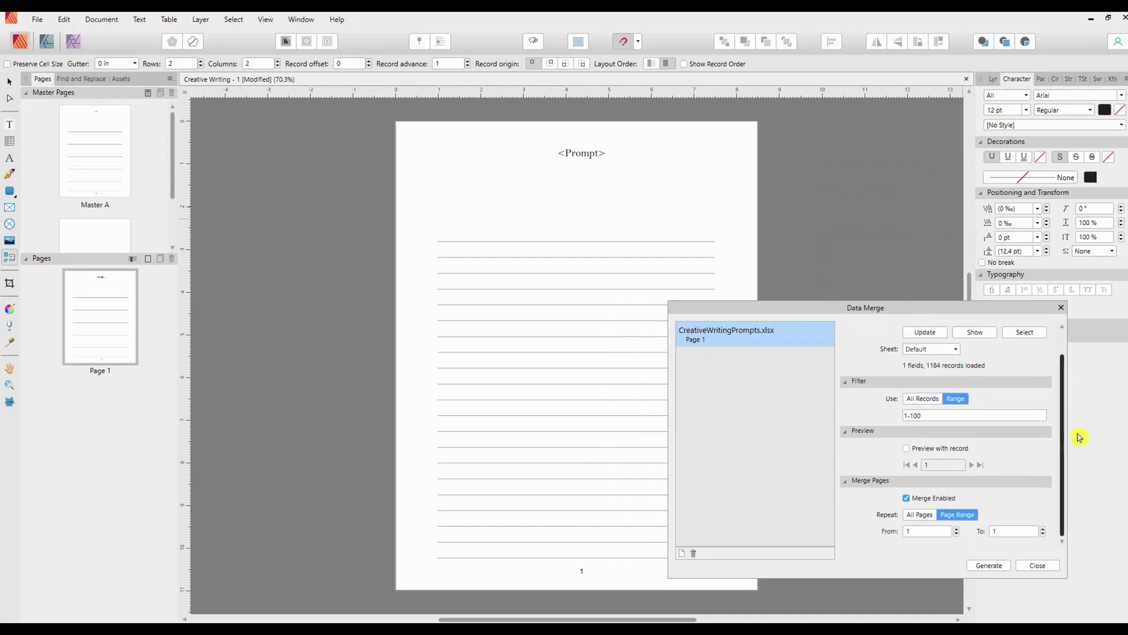
left_click(914, 415)
left_click(917, 414)
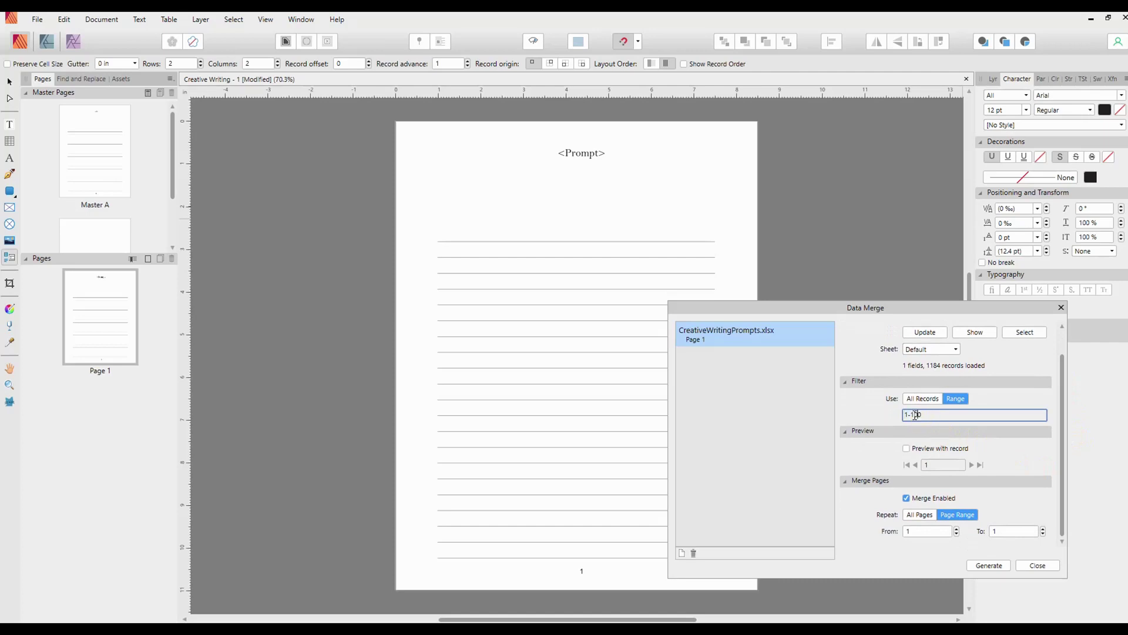
double_click(914, 414)
type("3")
Update the data, use the Creative Writing sheet, set pages to 30 and generate.
left_click(1002, 531)
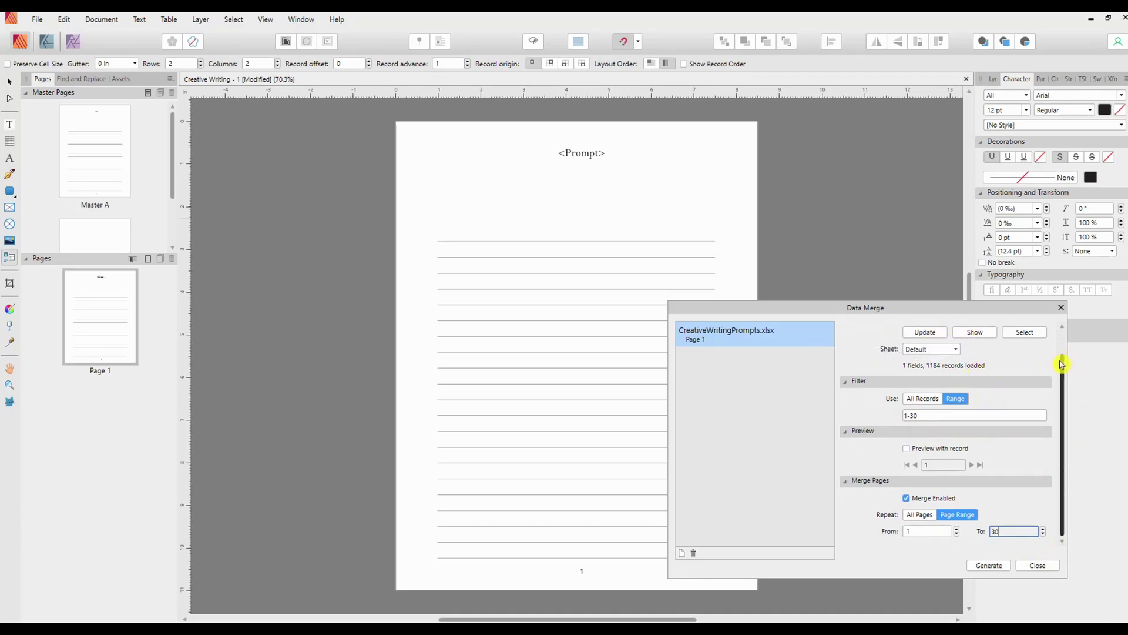
left_click_drag(1062, 361, 1049, 333)
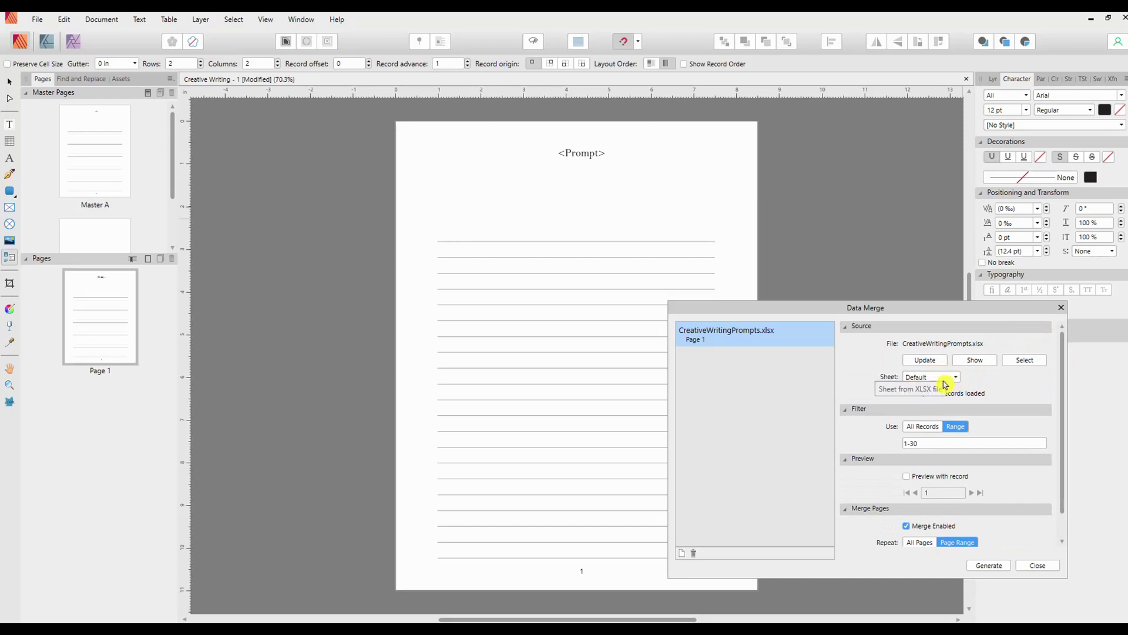
left_click(921, 366)
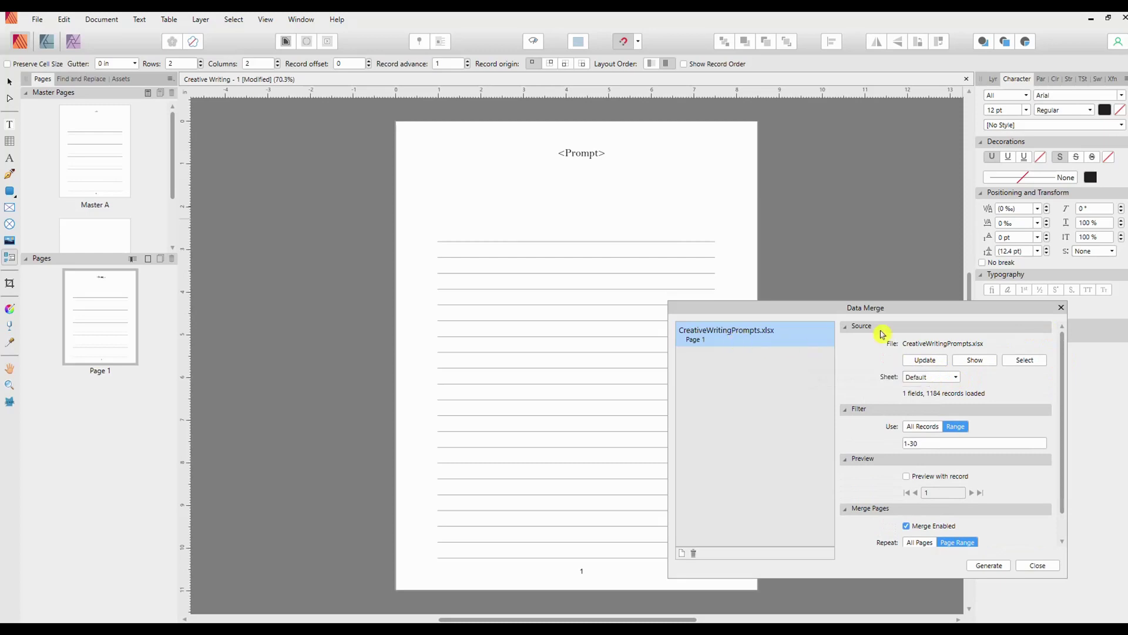
left_click(925, 361)
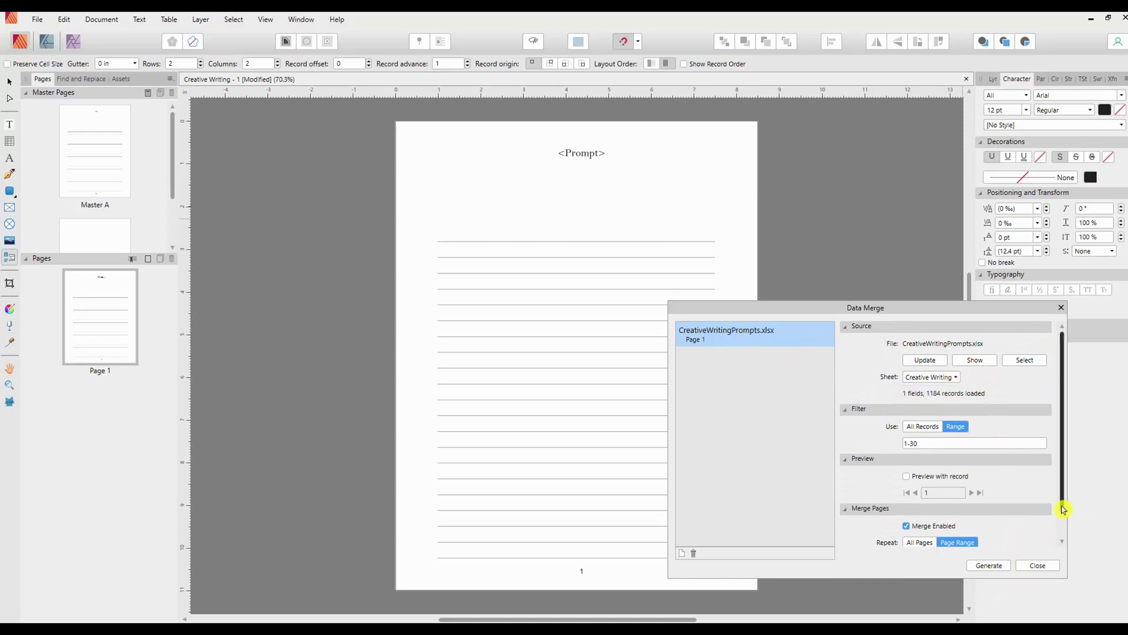
scroll(1062, 504, "down", 1)
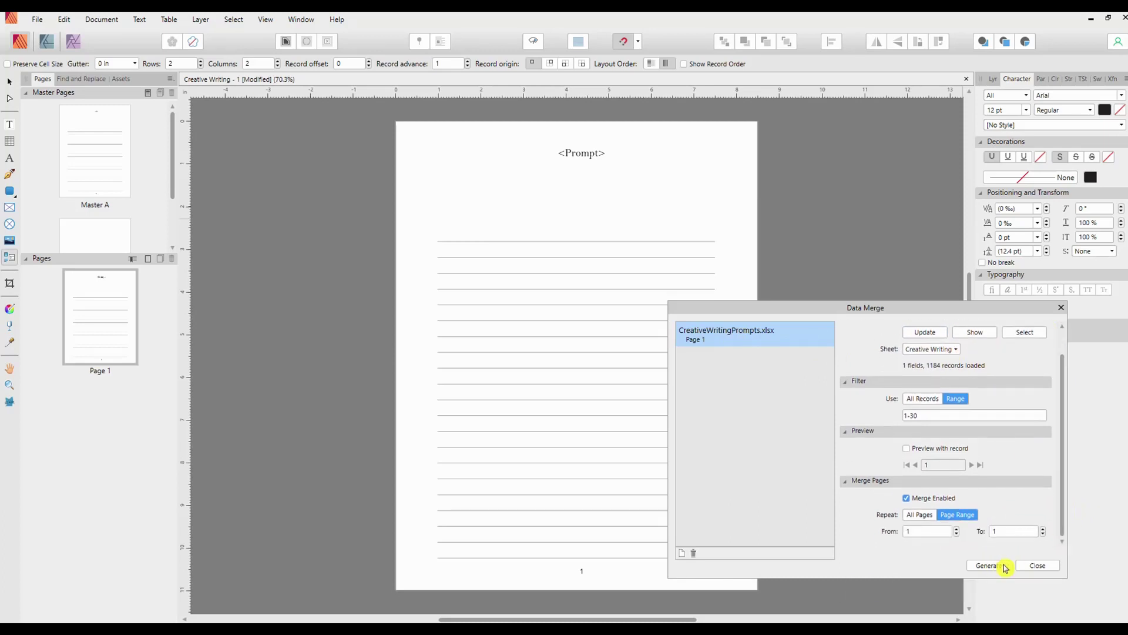
left_click(997, 532)
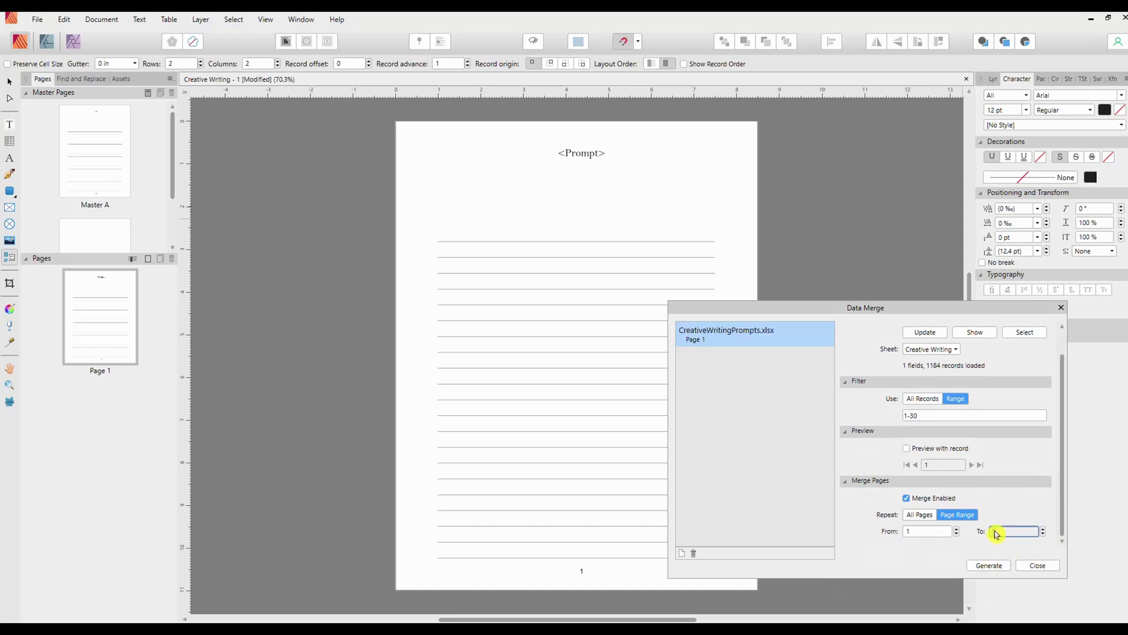
left_click(990, 572)
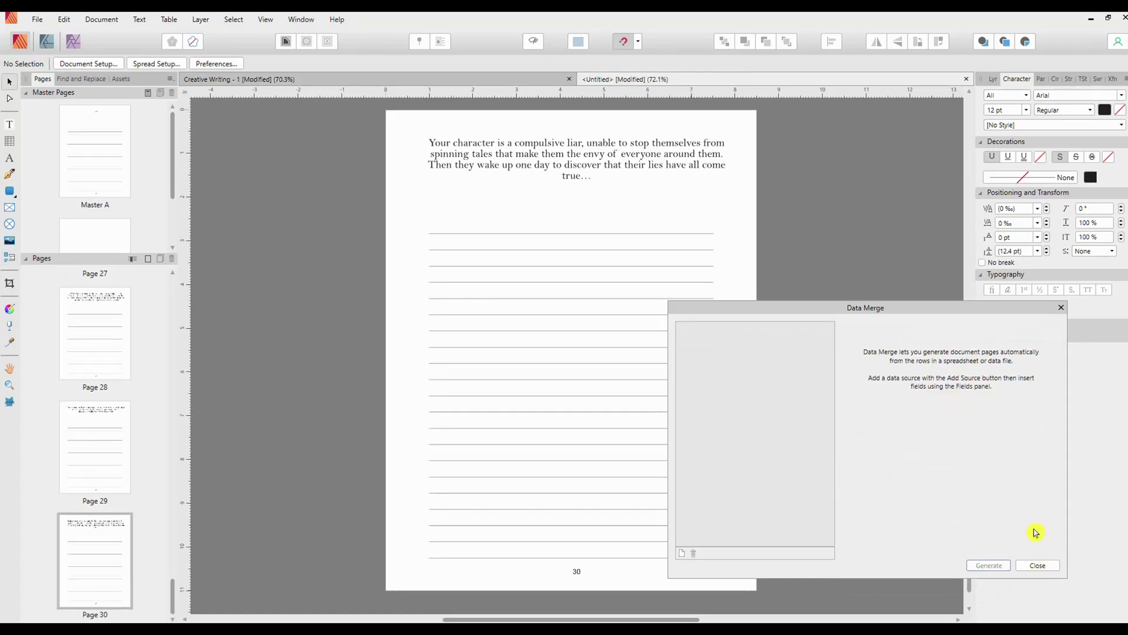
Dismiss the Data Merge window and review merged pages 1 to 3.
left_click_drag(912, 307, 1077, 306)
key("Escape")
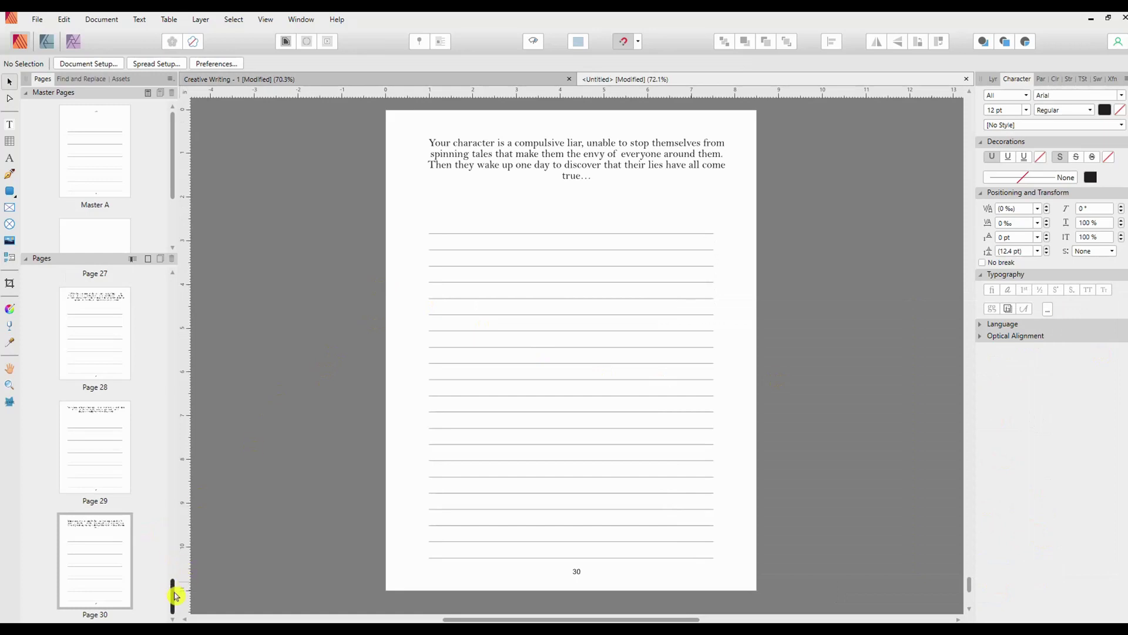
left_click_drag(175, 595, 145, 287)
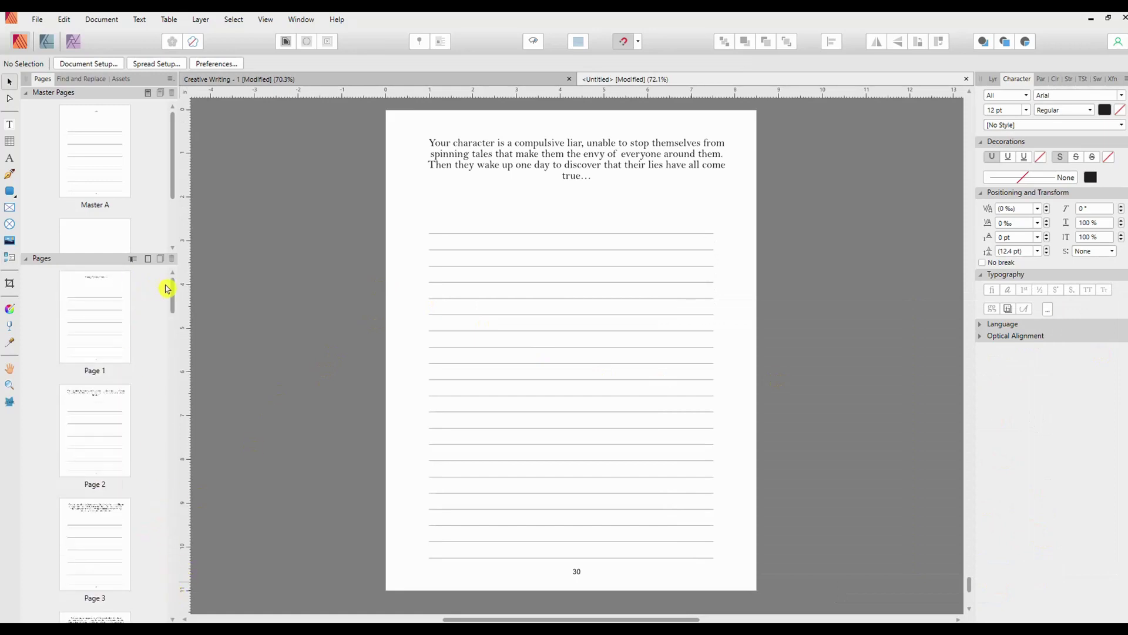
left_click(100, 317)
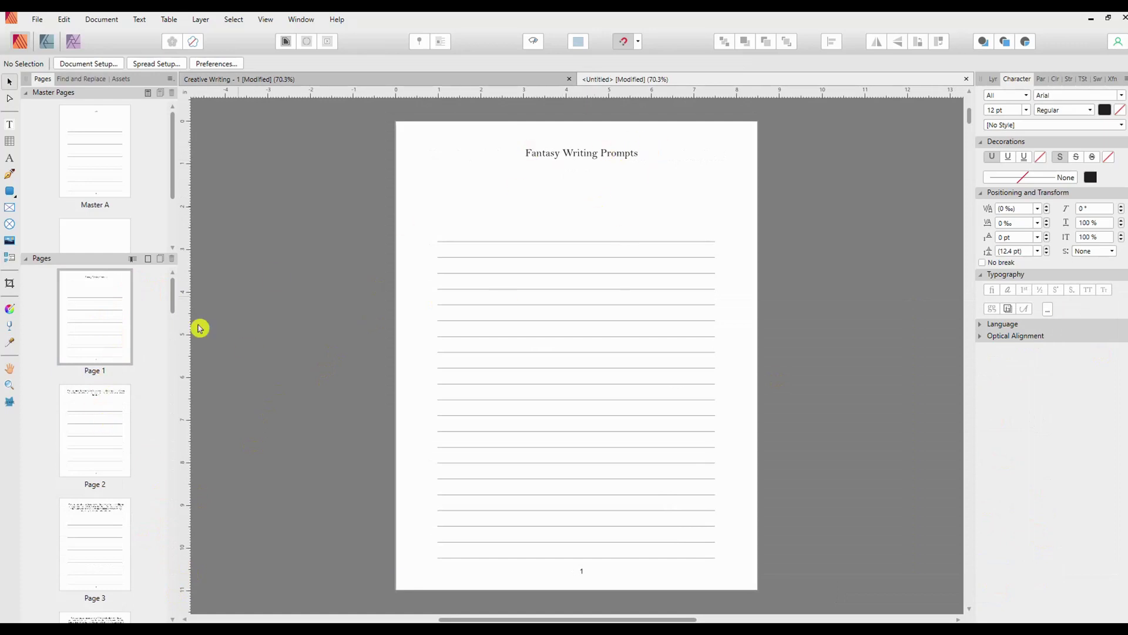
left_click(85, 454)
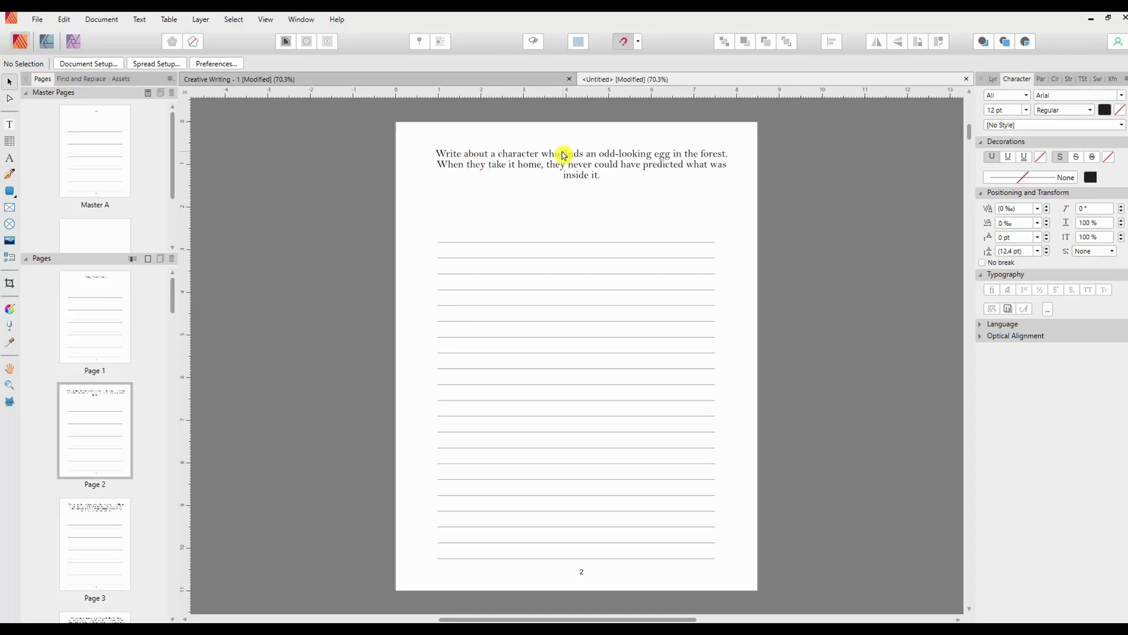
left_click(575, 171)
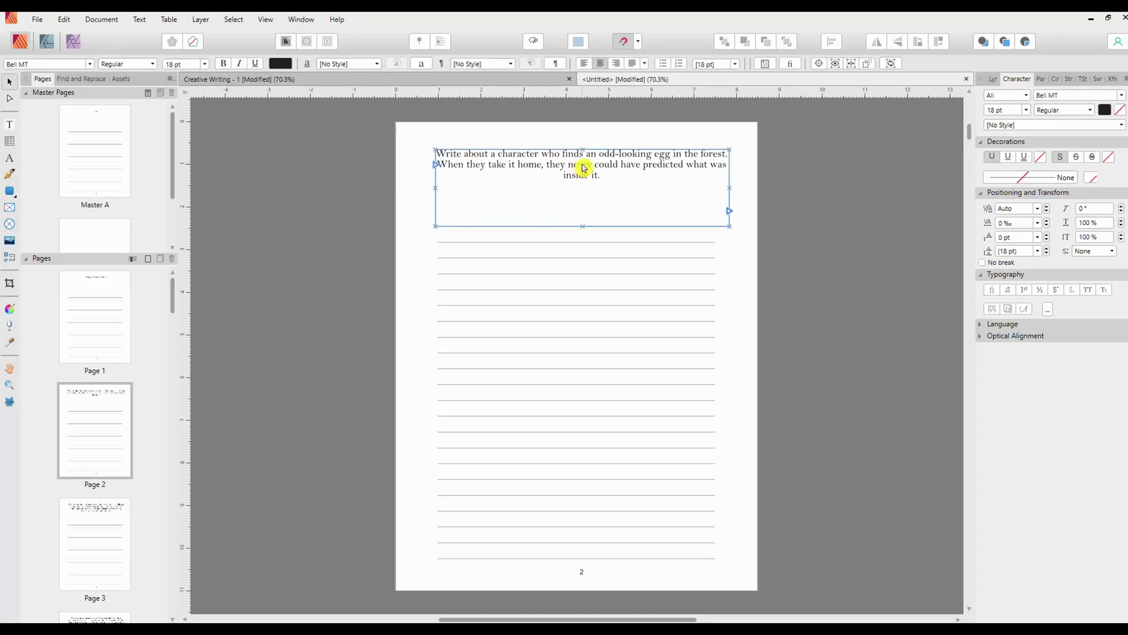
left_click(104, 544)
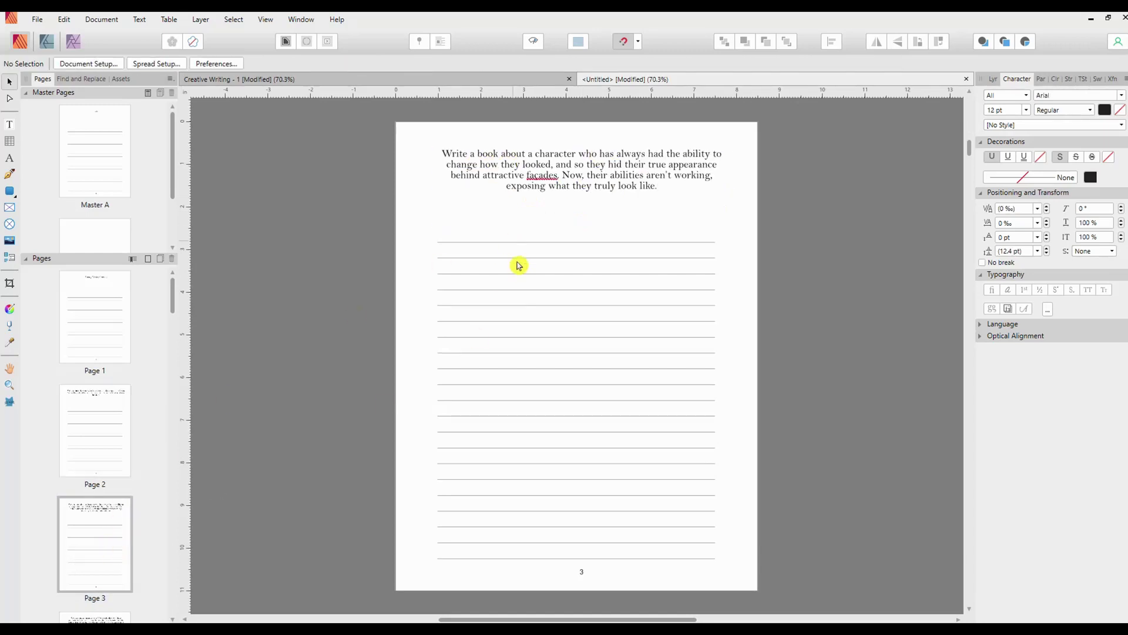
Step through pages 4 to 6 and select part of page 6's prompt text.
left_click_drag(176, 303, 176, 343)
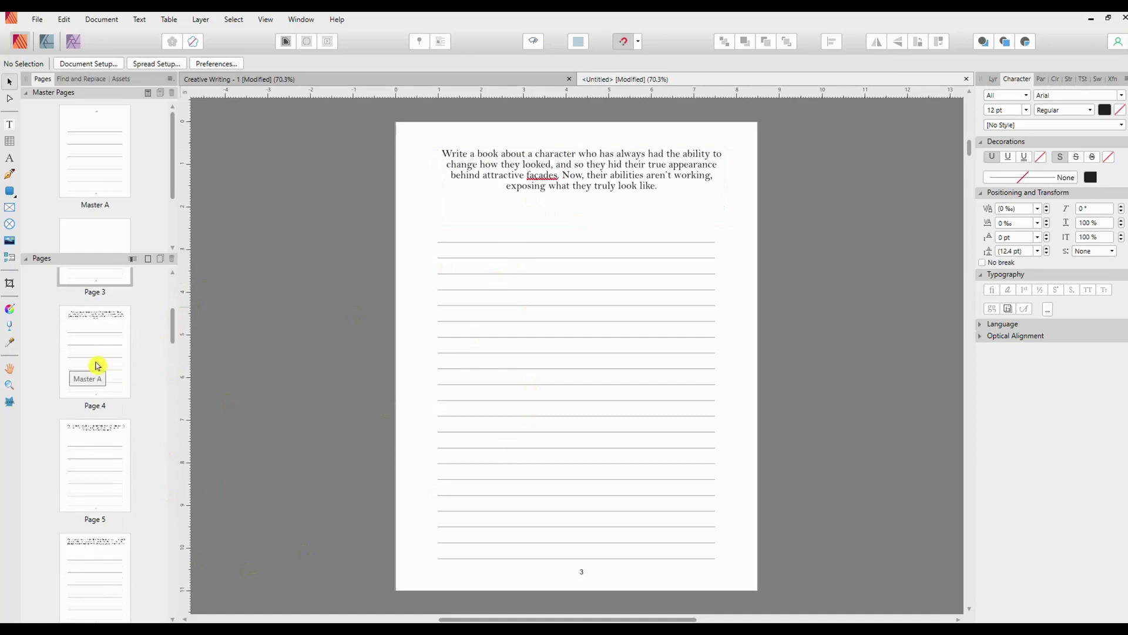
left_click(97, 363)
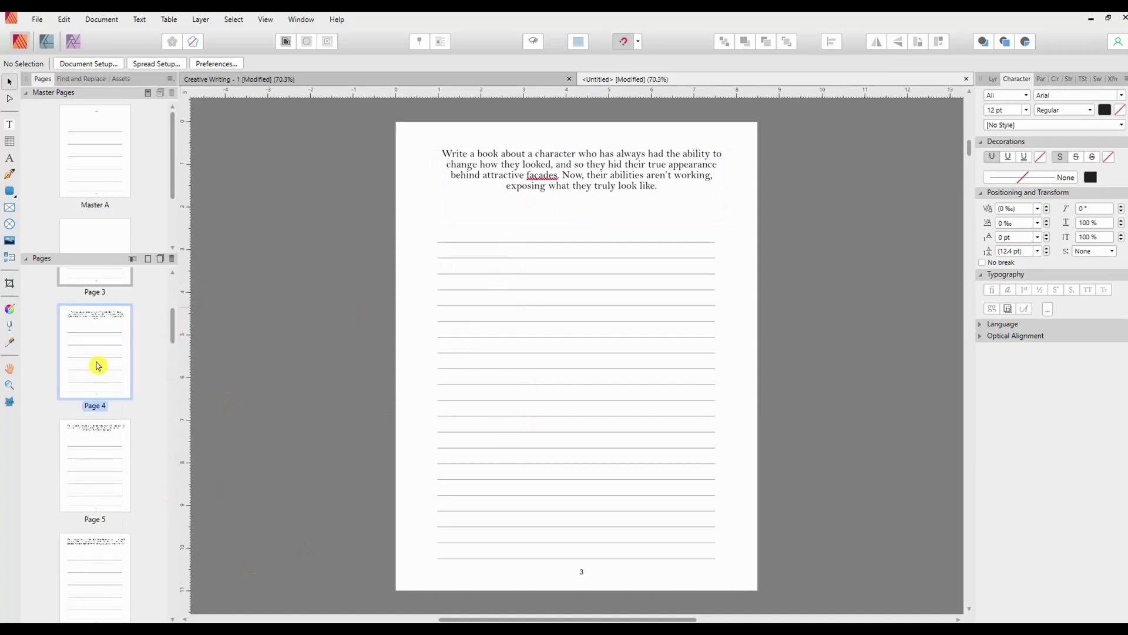
left_click(98, 477)
left_click(109, 573)
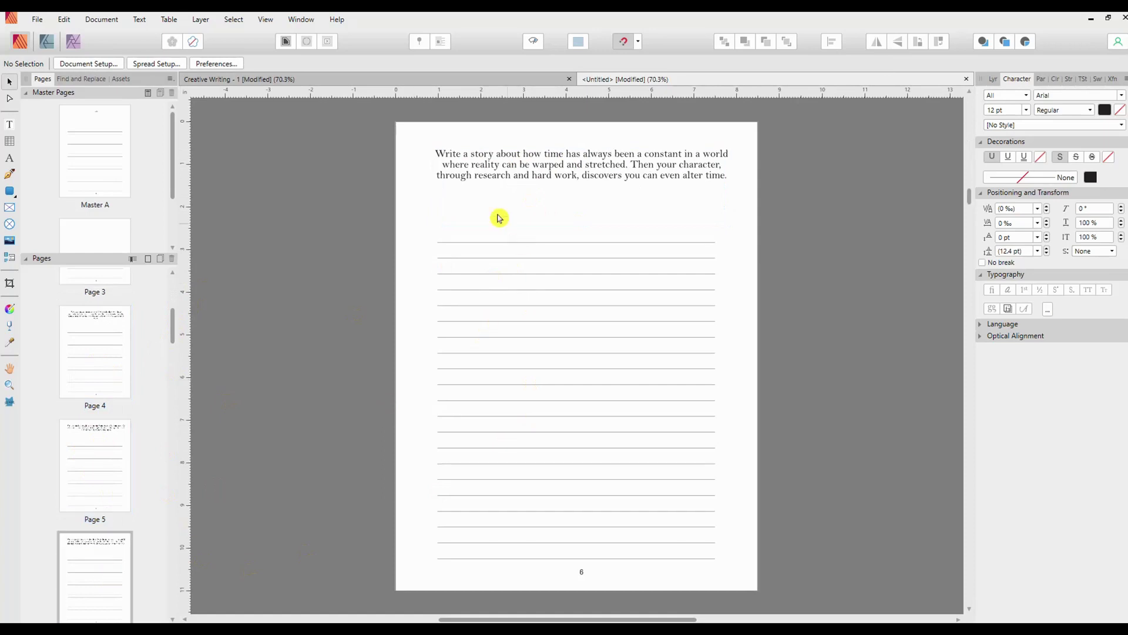
left_click(539, 178)
double_click(540, 178)
left_click_drag(540, 165, 573, 166)
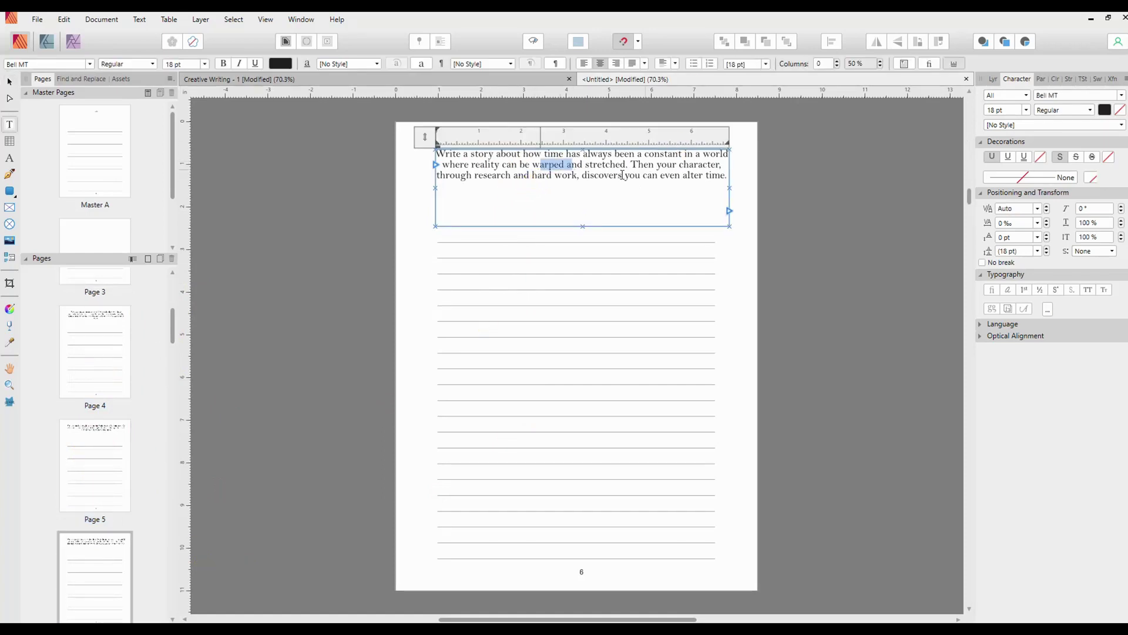
Check the font of 'freedom' on page 11, then switch to the Creative Writing template.
left_click_drag(173, 335, 172, 391)
left_click(94, 426)
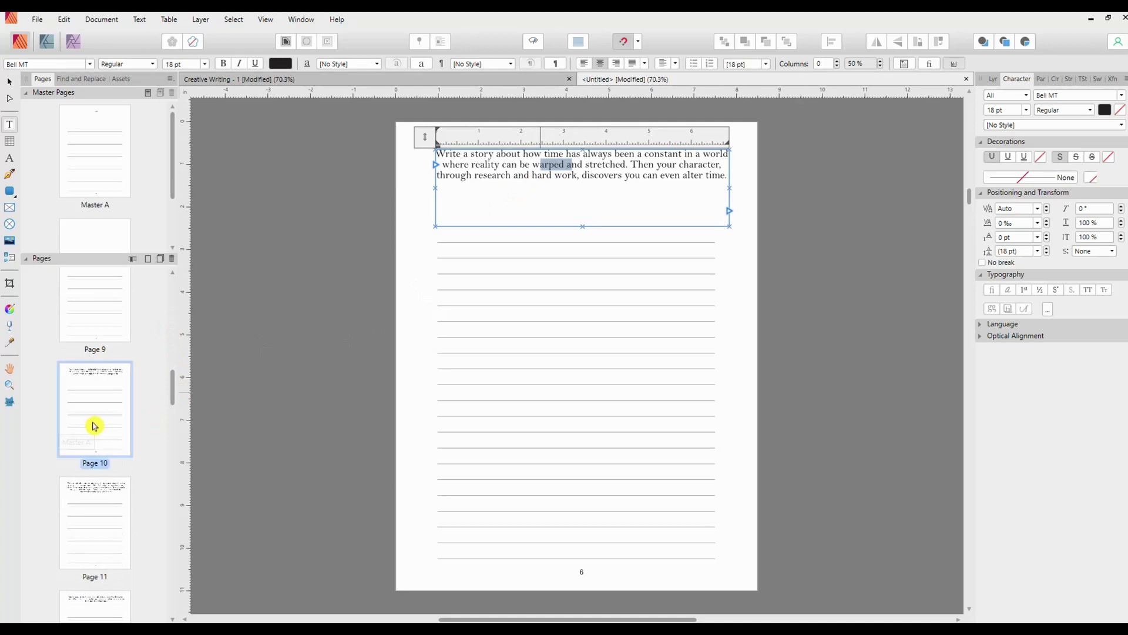
left_click(99, 529)
double_click(557, 186)
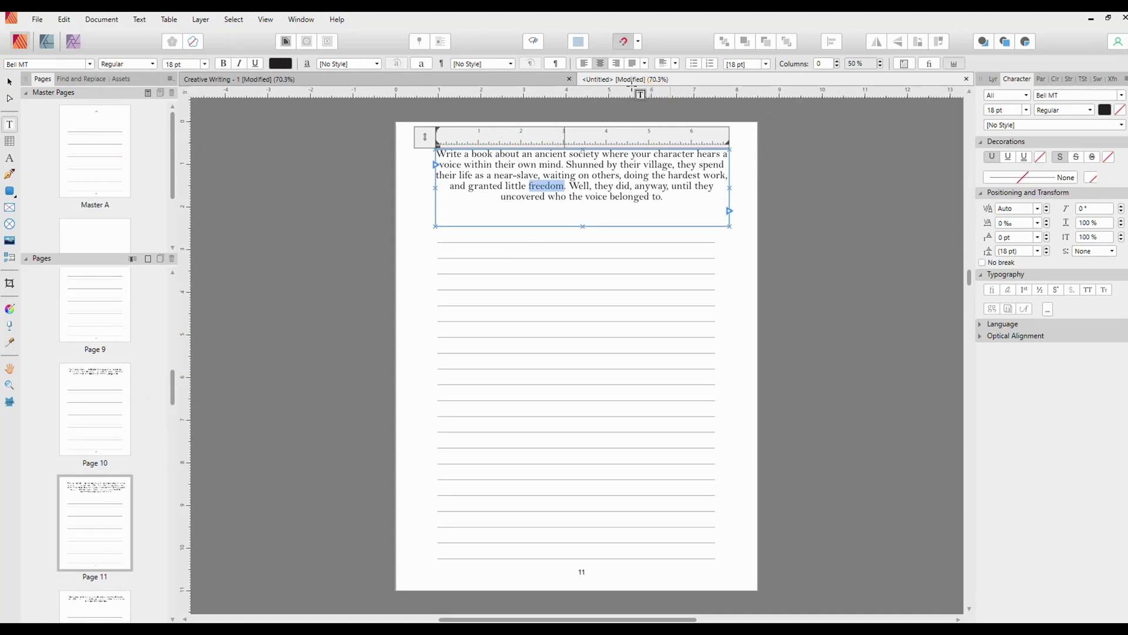
left_click(340, 83)
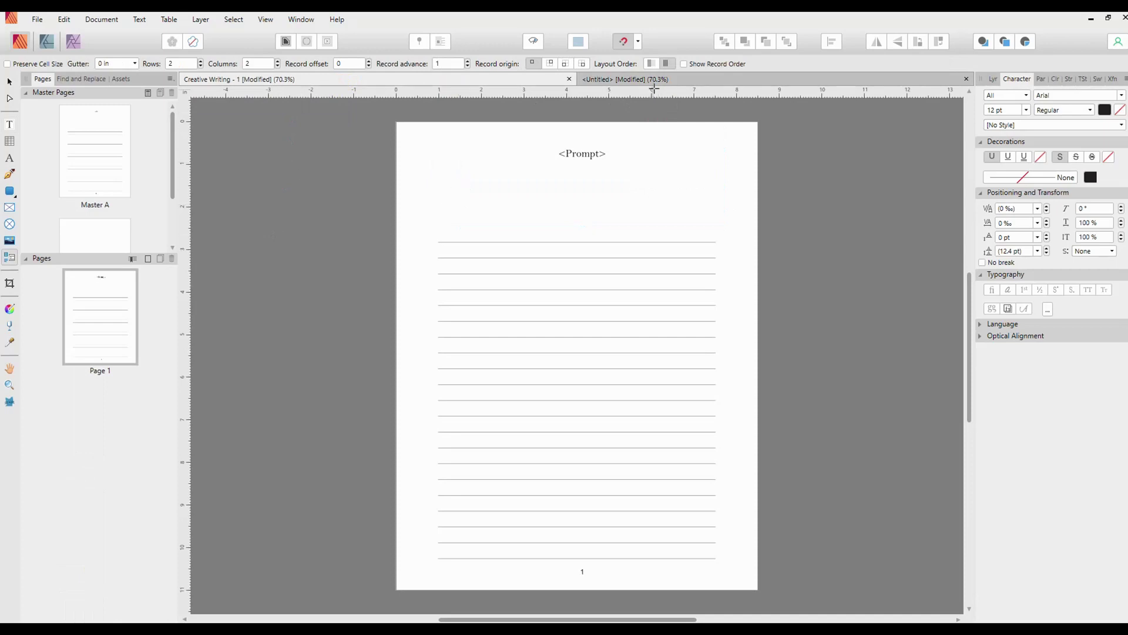
Return to the merged Untitled document and check the pages through page 30.
left_click(670, 81)
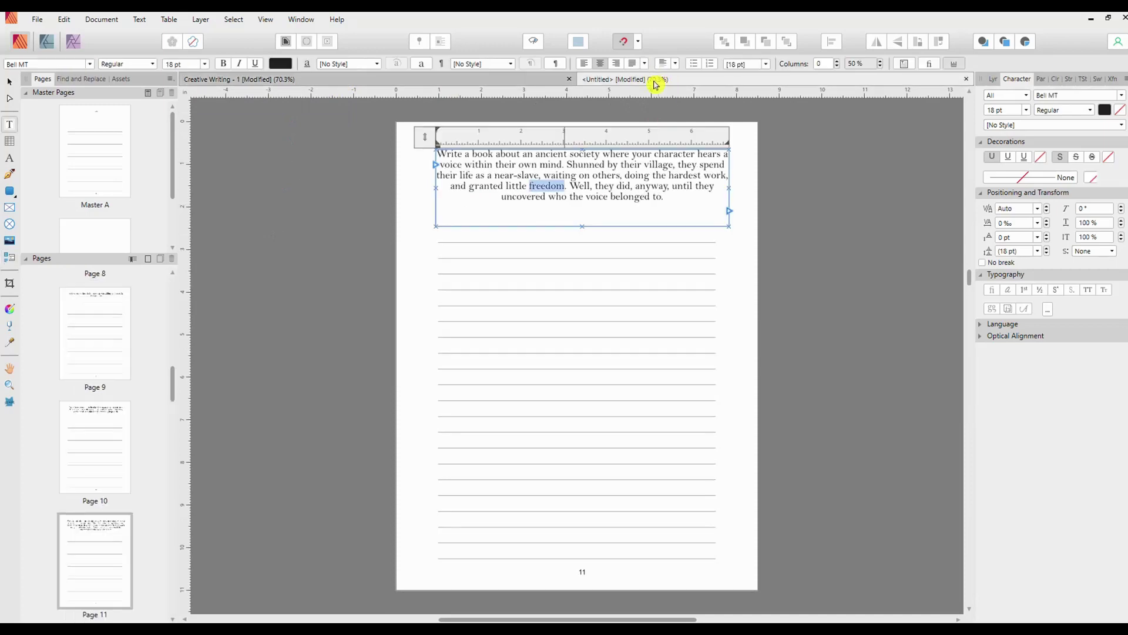
left_click(574, 259)
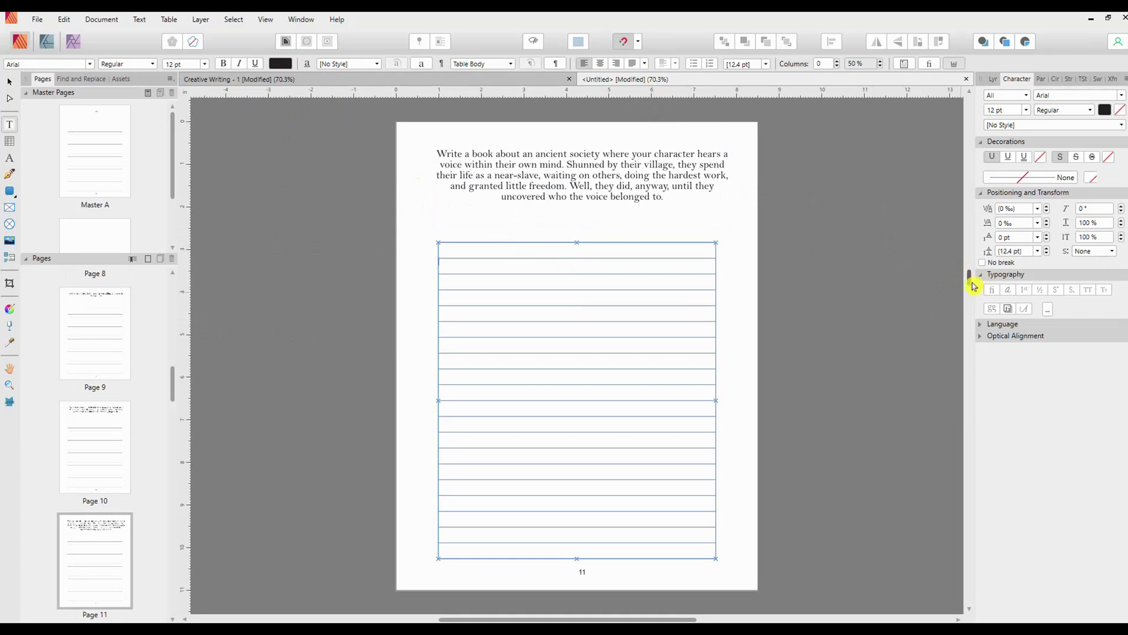
left_click_drag(971, 285, 971, 583)
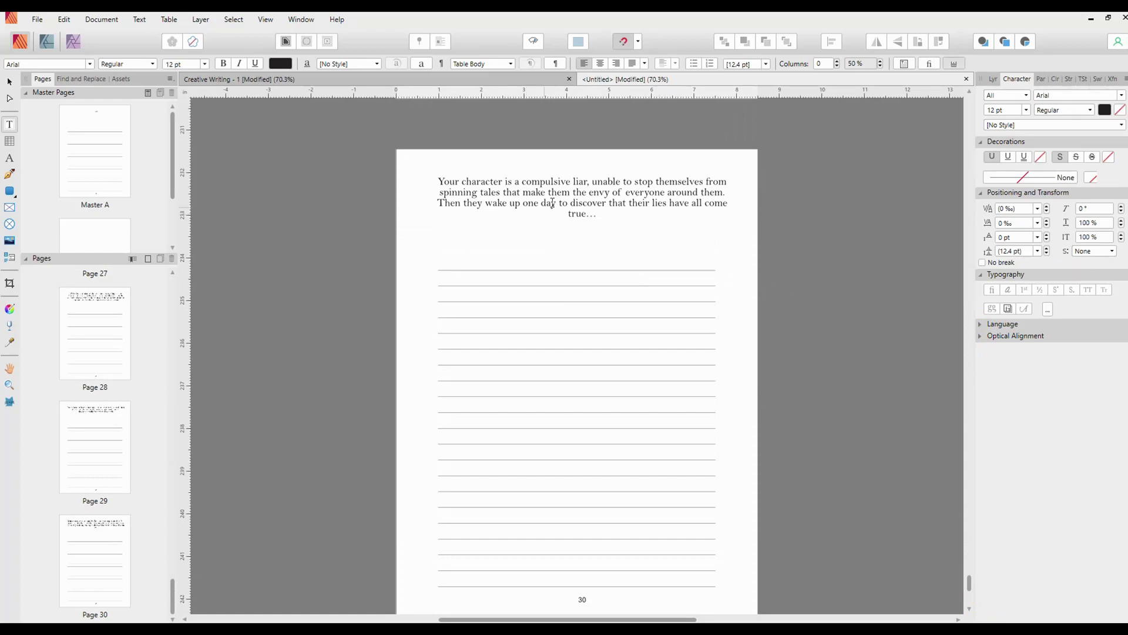
left_click(560, 199)
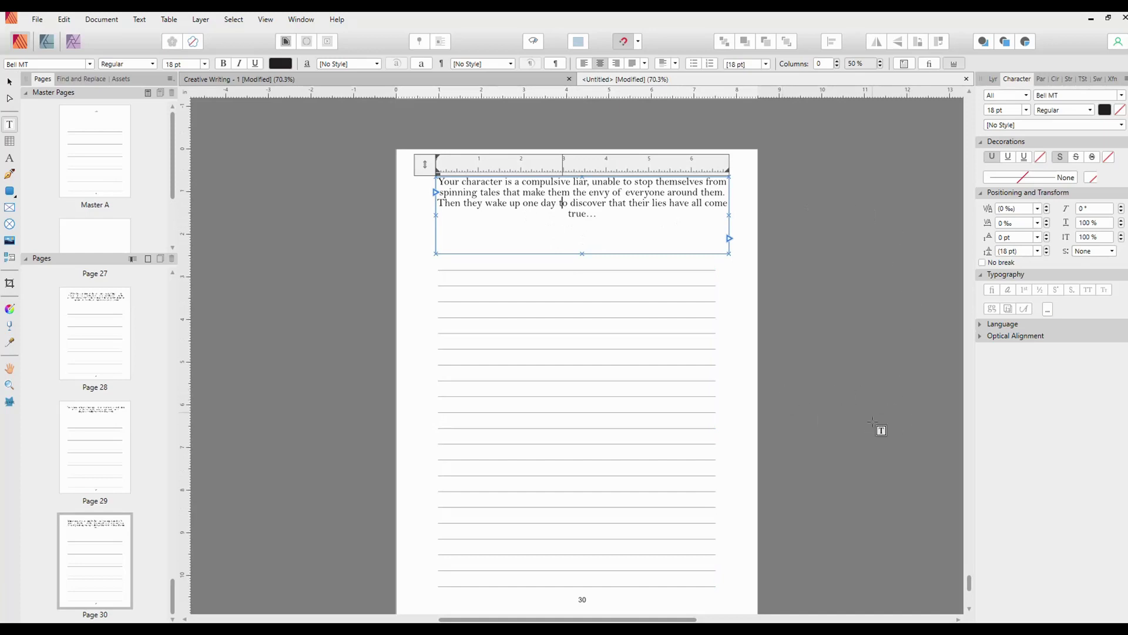
Choose the Move tool and open the Master A page for editing.
scroll(970, 584, "up", 15)
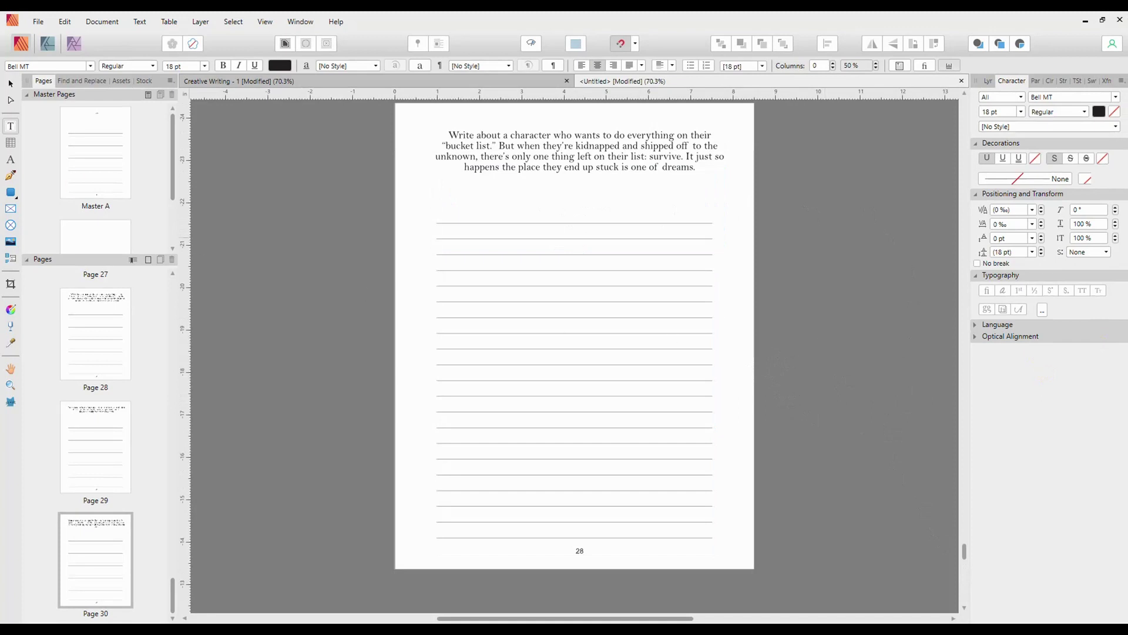
left_click(10, 86)
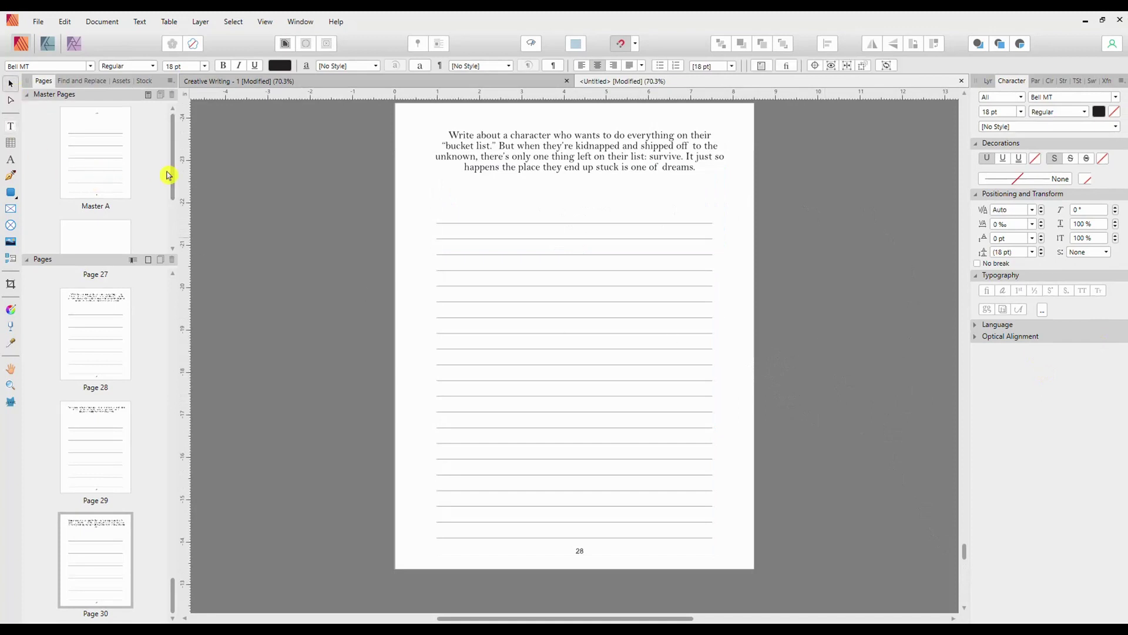
double_click(103, 166)
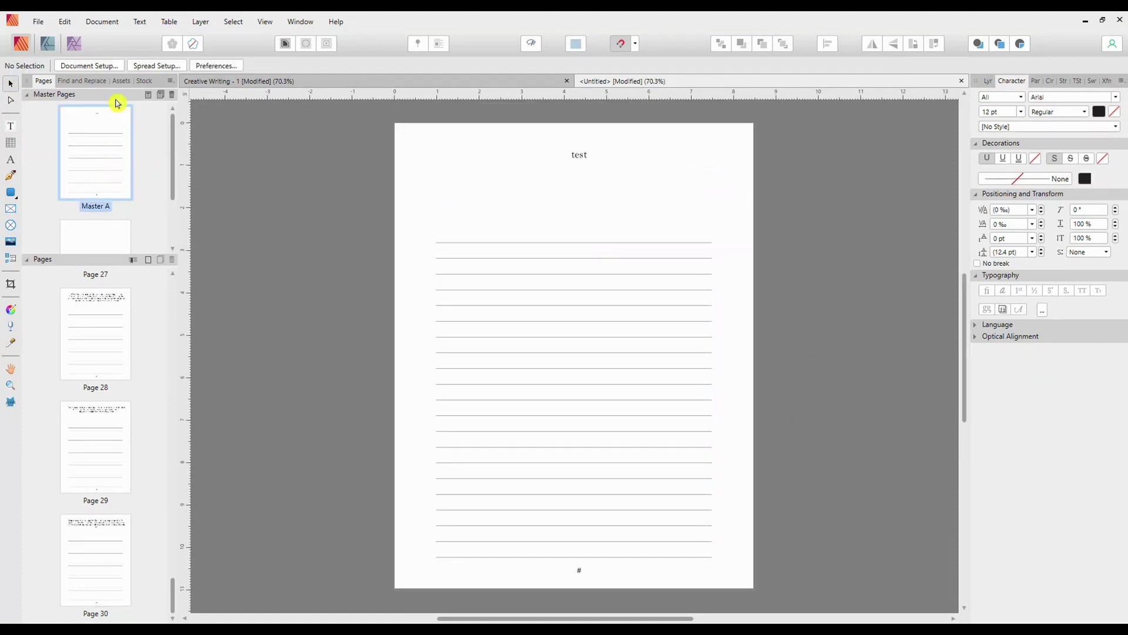
Find a purple flower in Pexels stock photos and drag it onto Master A.
left_click(144, 82)
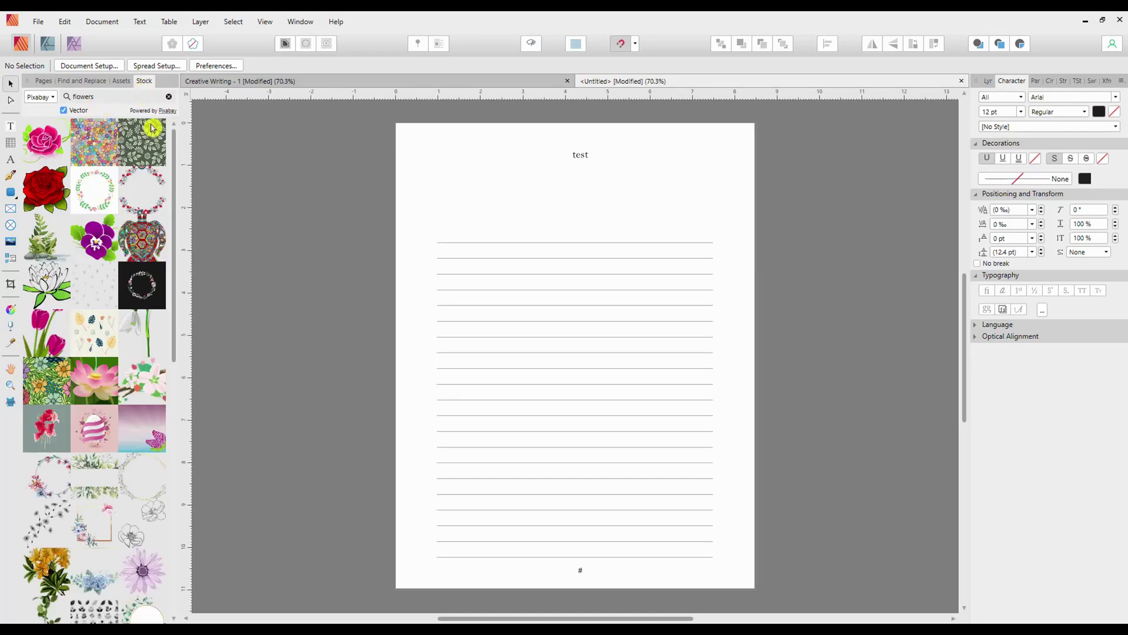
left_click(263, 24)
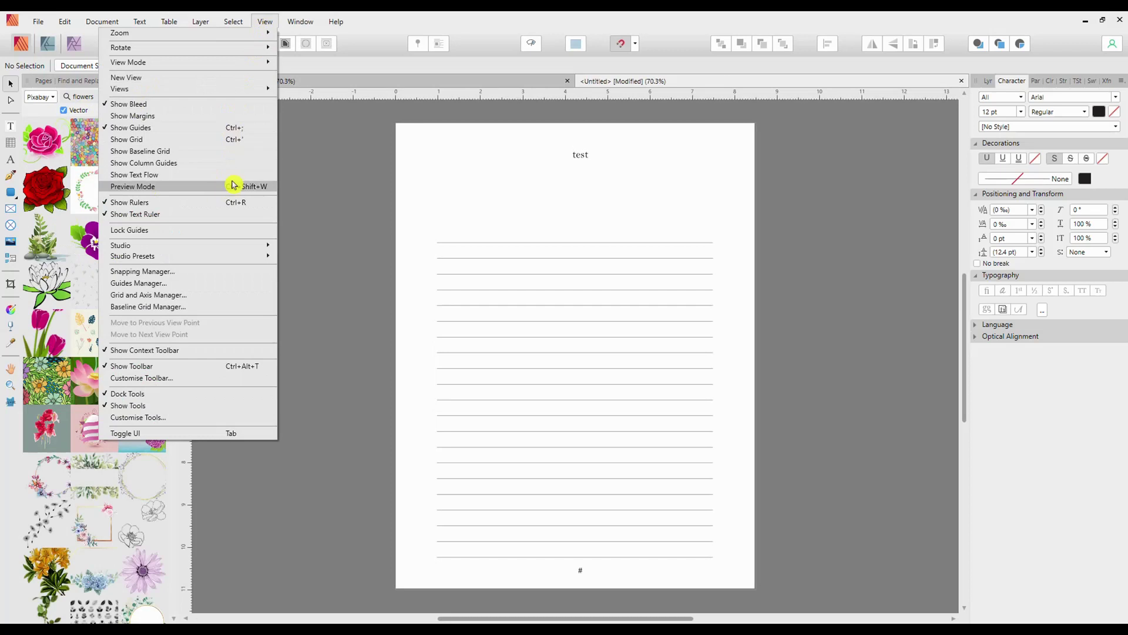
mouse_move(264, 246)
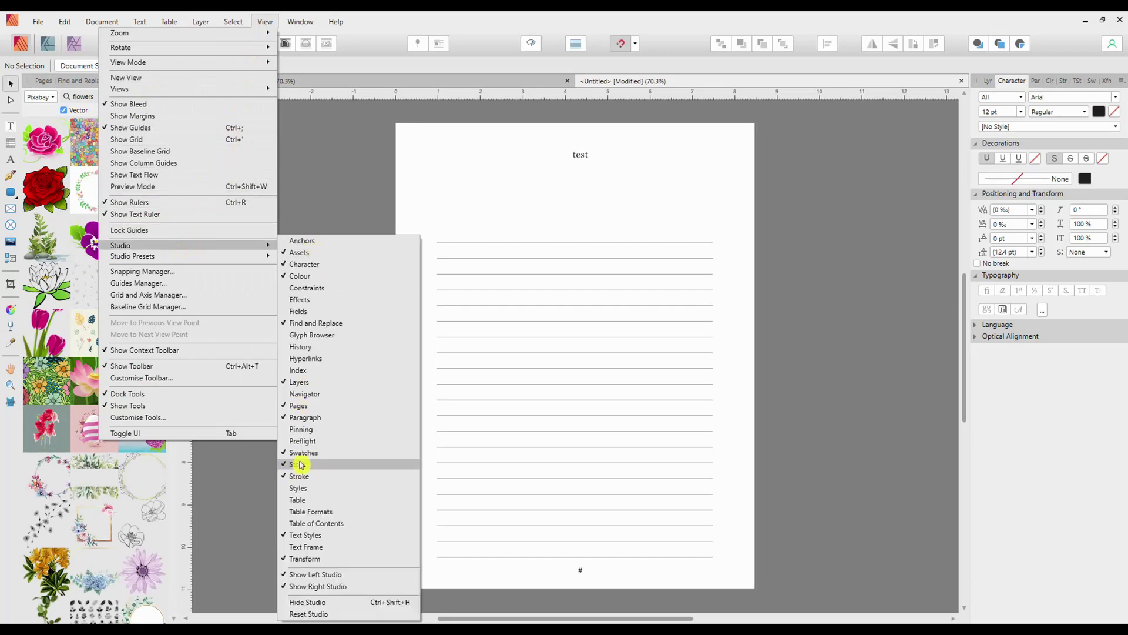
left_click(206, 488)
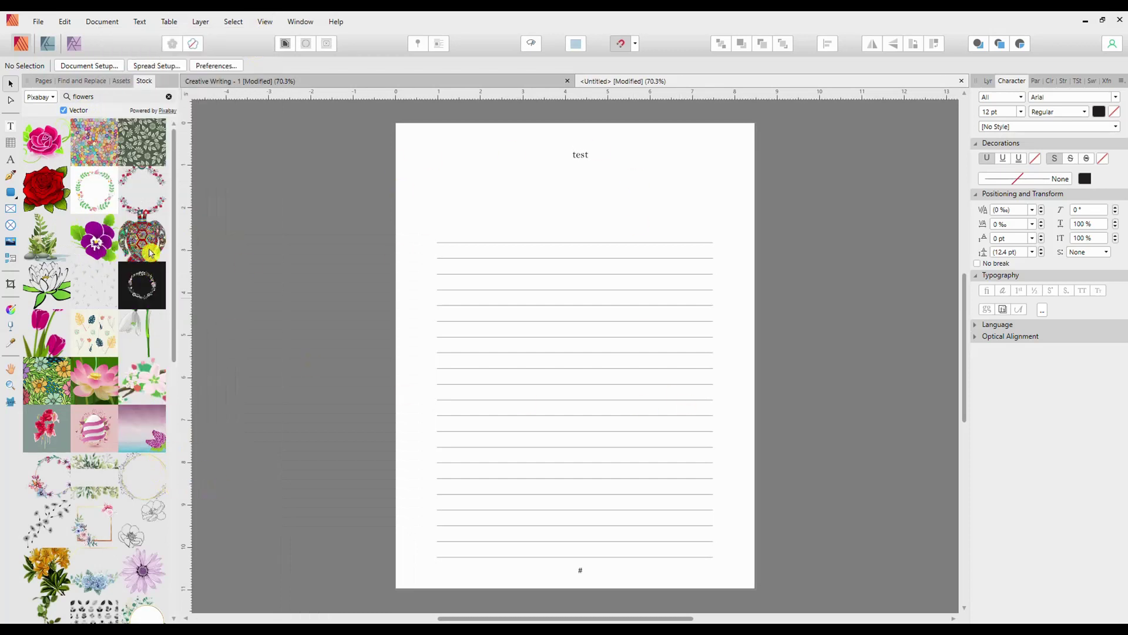
left_click_drag(177, 284, 179, 433)
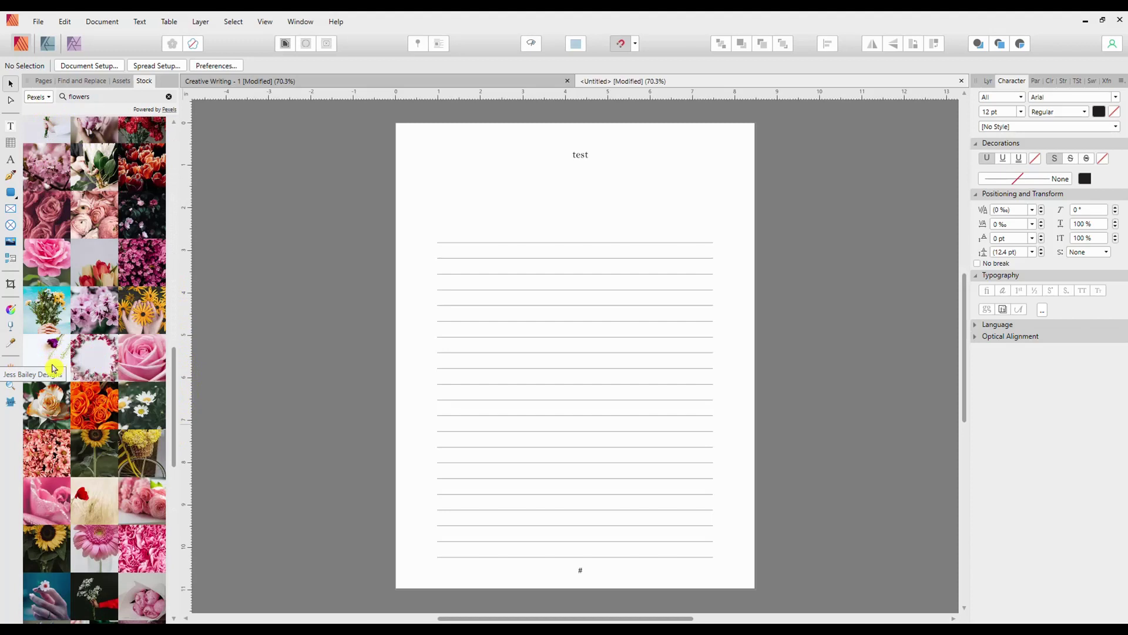
left_click_drag(56, 365, 665, 353)
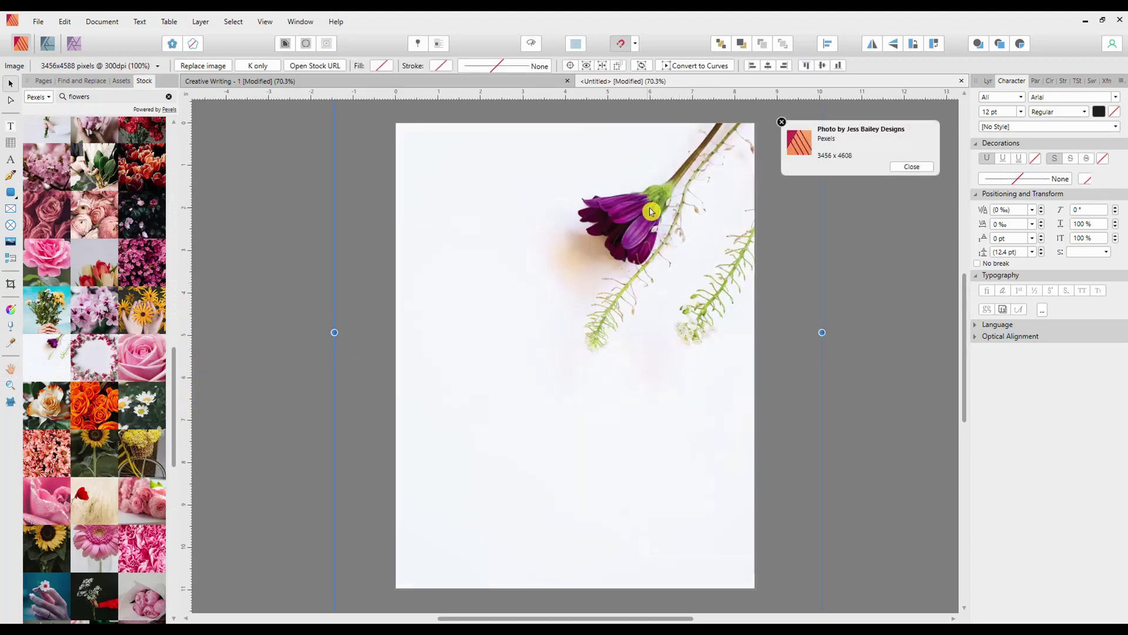
Move and resize the flower photo so its top snaps to the page top and it fills the page.
left_click_drag(658, 246, 595, 325)
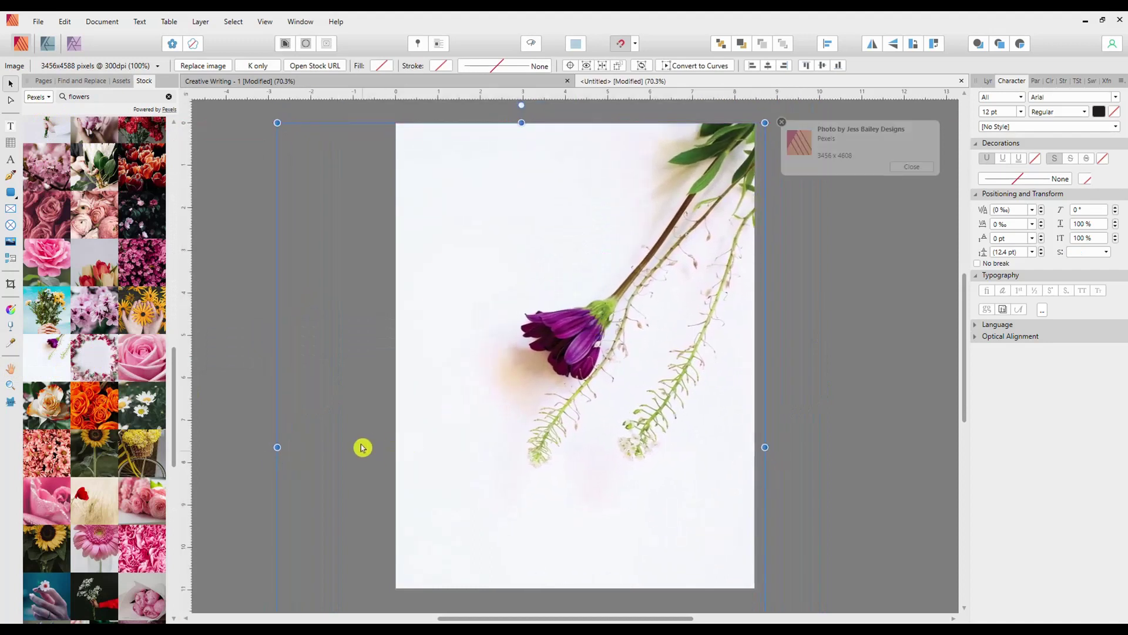
left_click_drag(277, 124, 408, 255)
left_click_drag(617, 361, 600, 214)
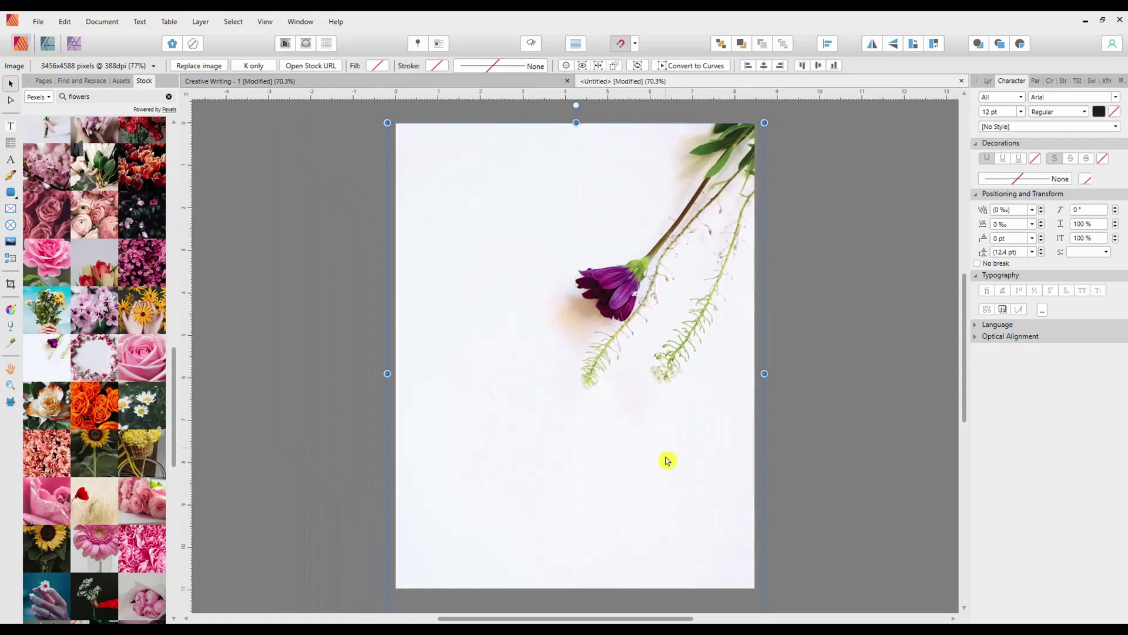
left_click_drag(962, 373, 957, 443)
mouse_move(764, 486)
left_mouse_down()
mouse_move(750, 462)
mouse_move(756, 473)
left_mouse_up()
left_click_drag(964, 405, 961, 320)
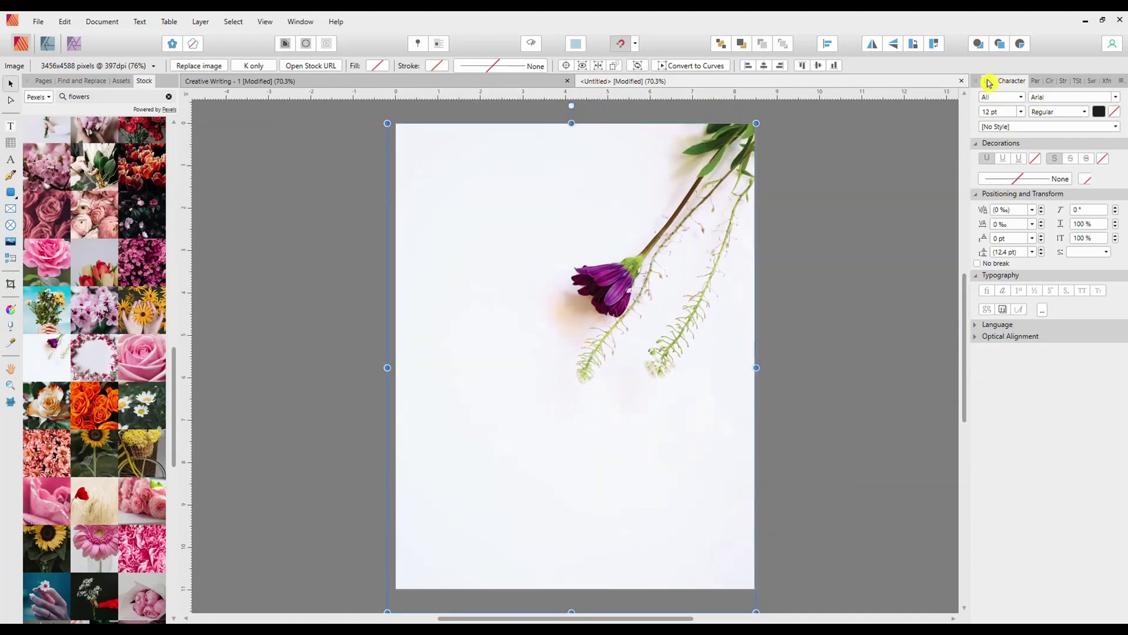
left_click(989, 83)
Place the image layer below the table and fade it to 19% opacity.
left_click_drag(1012, 116, 1012, 187)
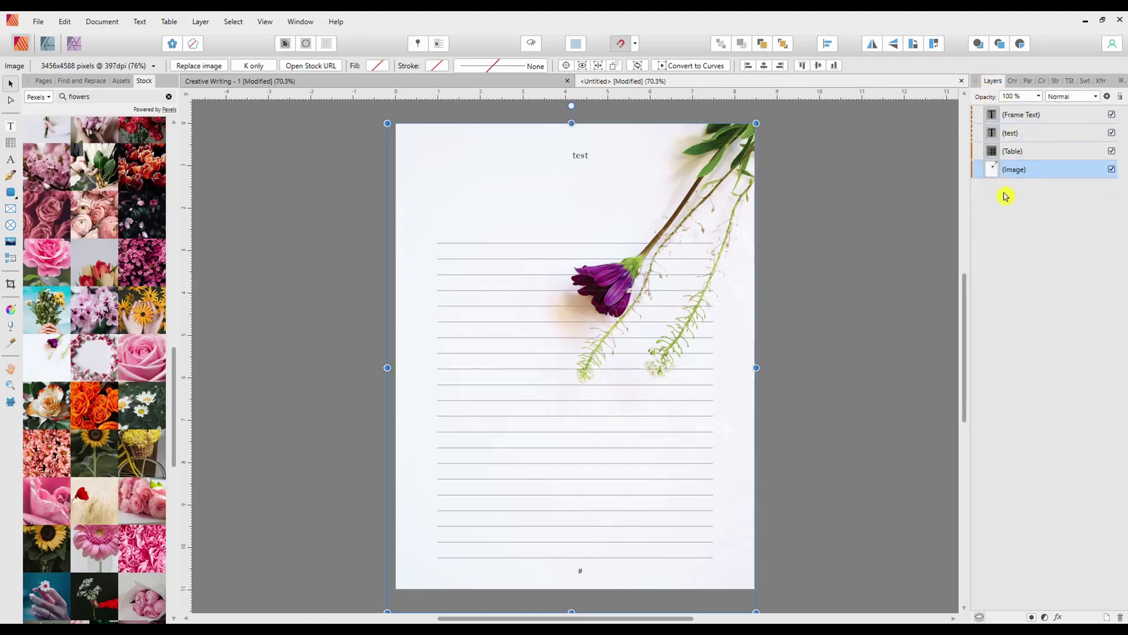
left_click(1039, 97)
left_click_drag(1037, 111, 976, 119)
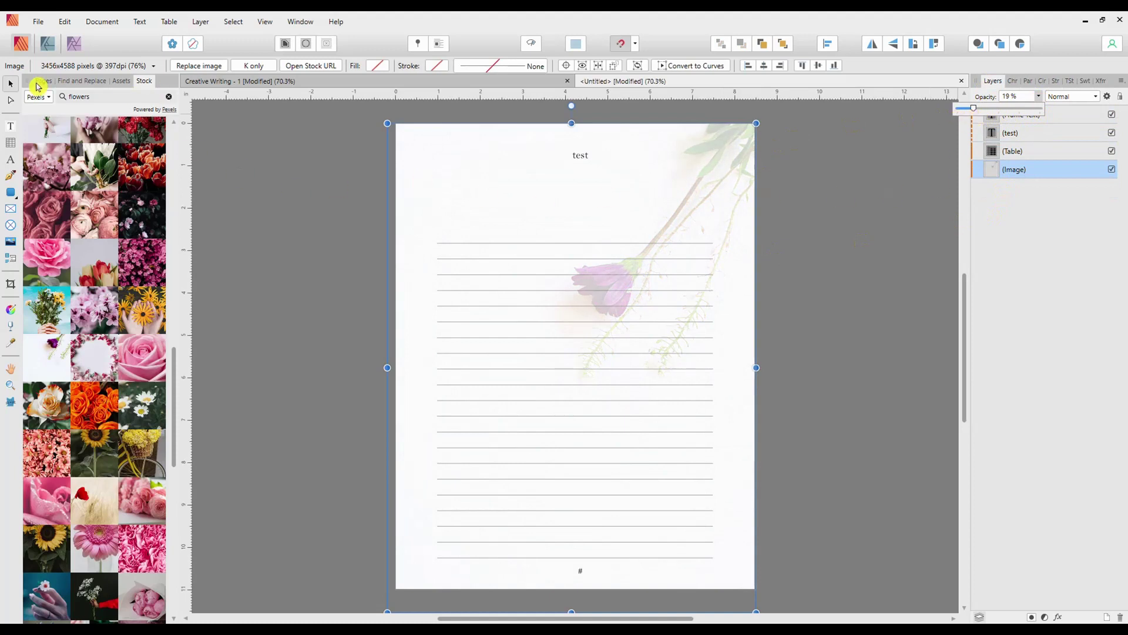
left_click(41, 84)
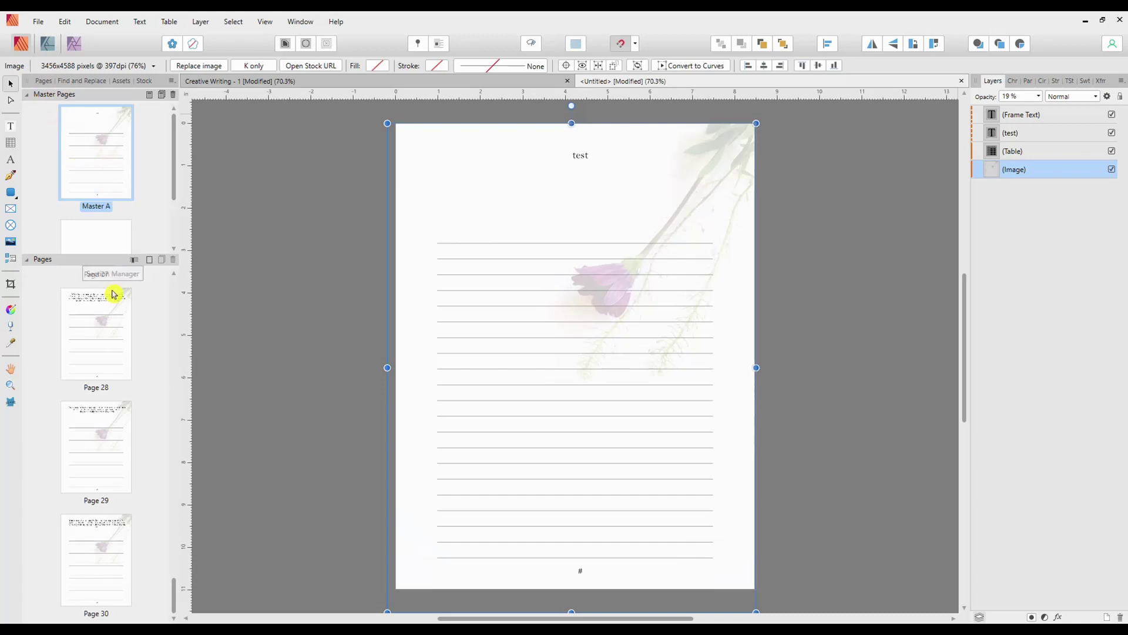
left_click(115, 339)
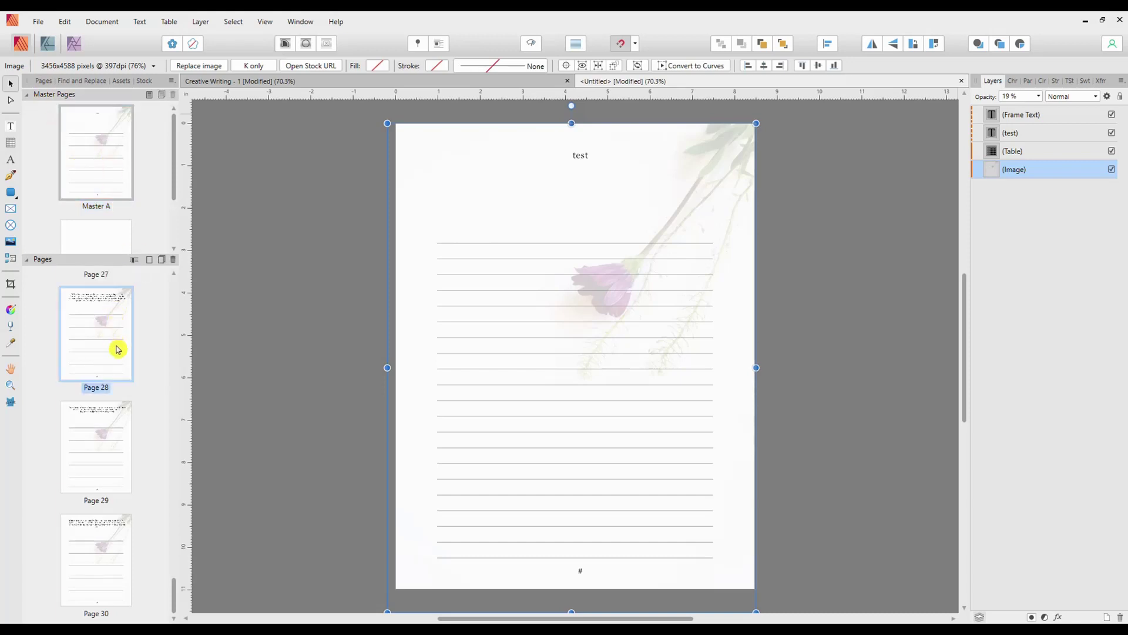
View page 29 to check its prompt over the faded flower background.
left_click(107, 449)
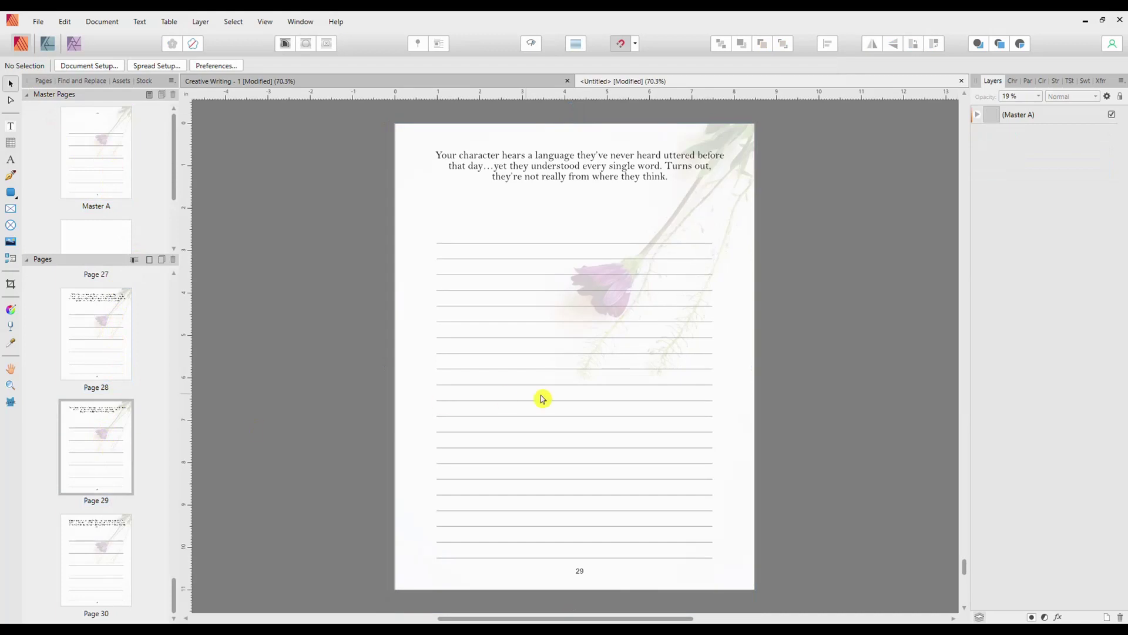